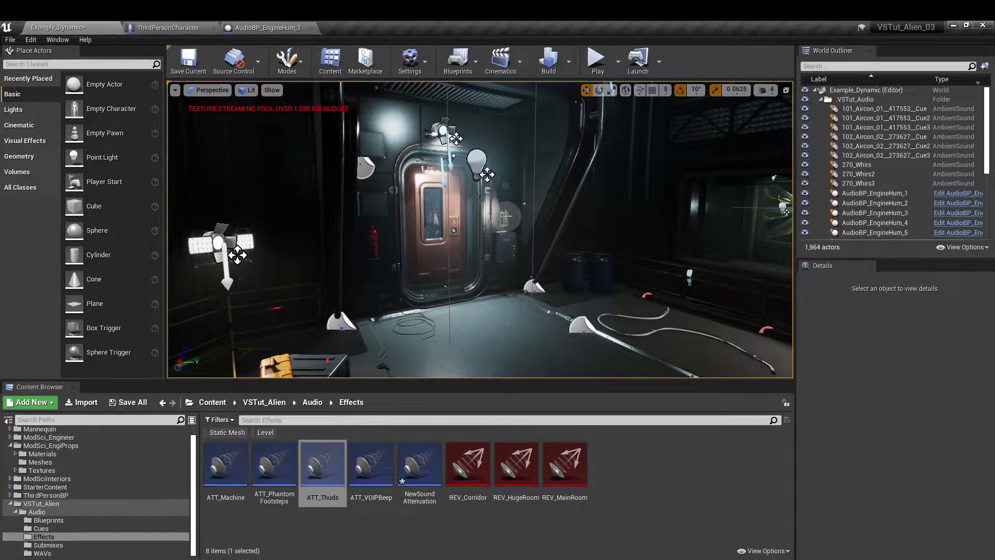
Create a blueprint from the wall phone's SM_VOIPPhone mesh, saved in VSTut_Alien/Audio/Blueprints.
{"action": "left_click", "coordinate": [505, 216]}
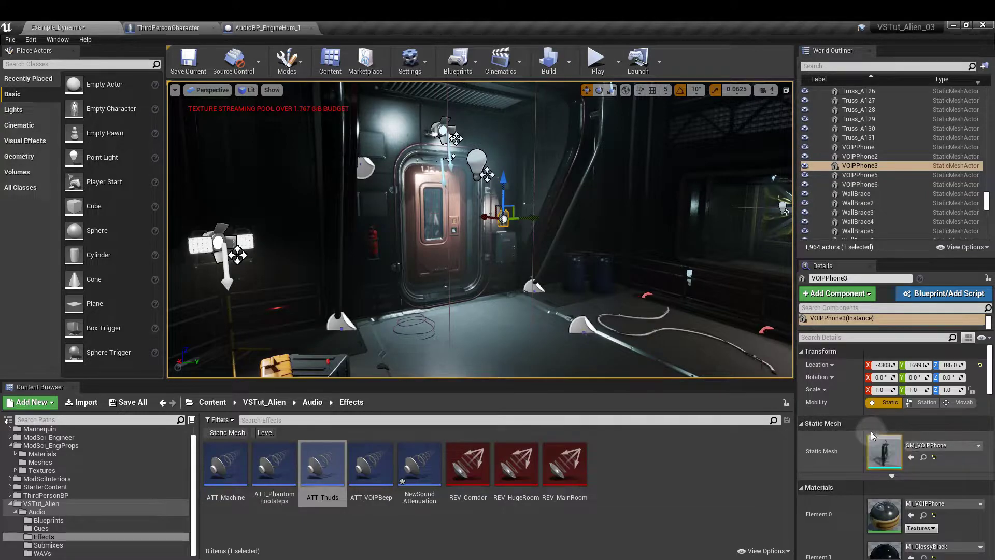
{"action": "left_click", "coordinate": [924, 457]}
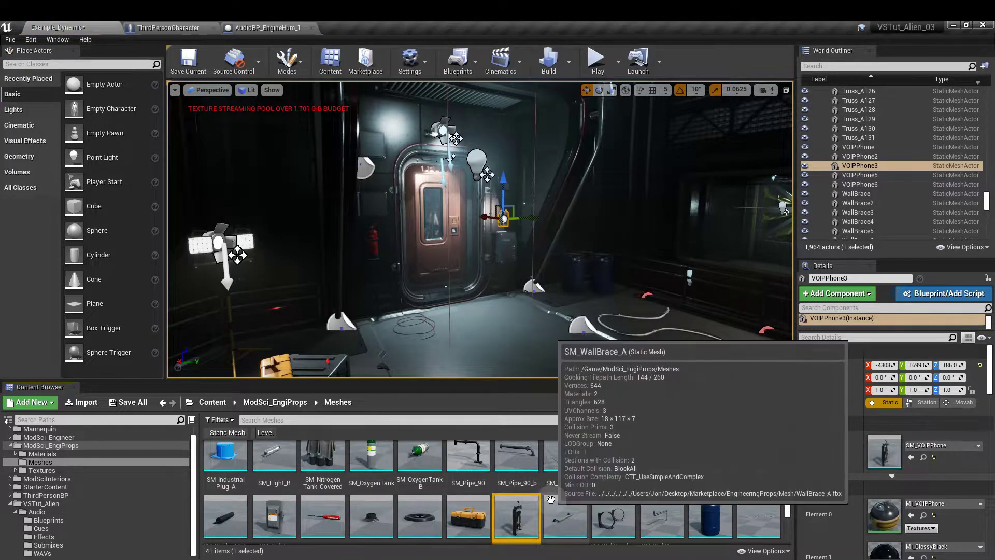
{"action": "right_click", "coordinate": [519, 514]}
{"action": "mouse_move", "coordinate": [586, 345]}
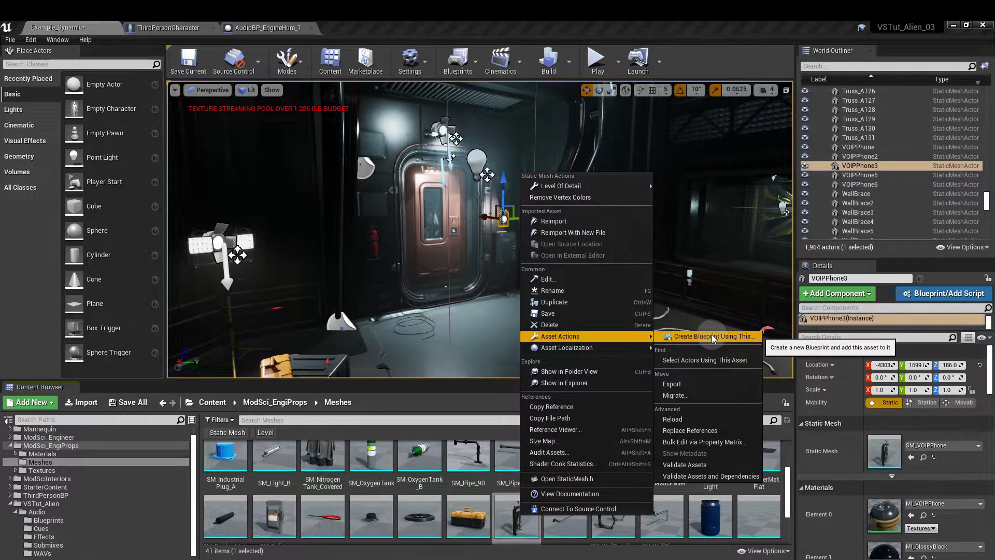
{"action": "left_click", "coordinate": [712, 337]}
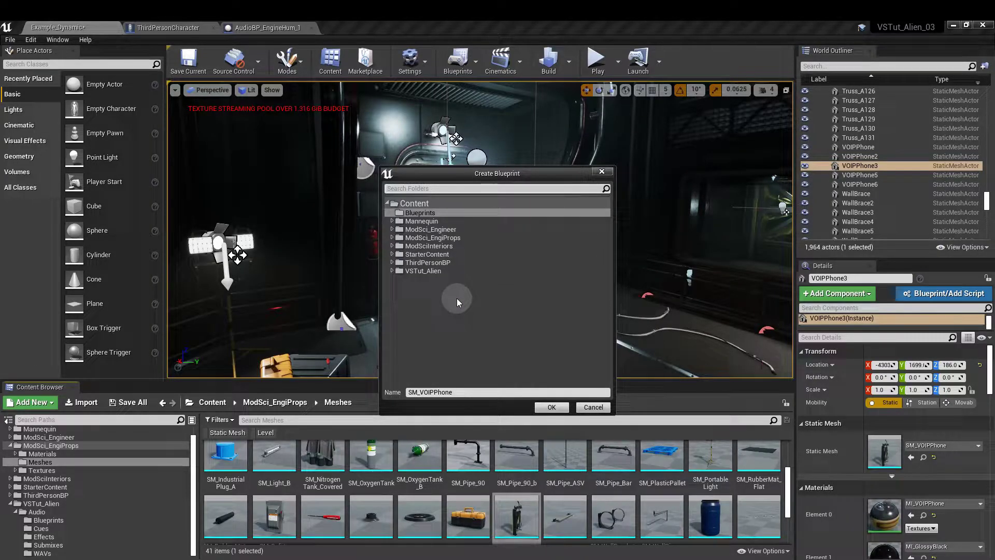
{"action": "left_click", "coordinate": [392, 270]}
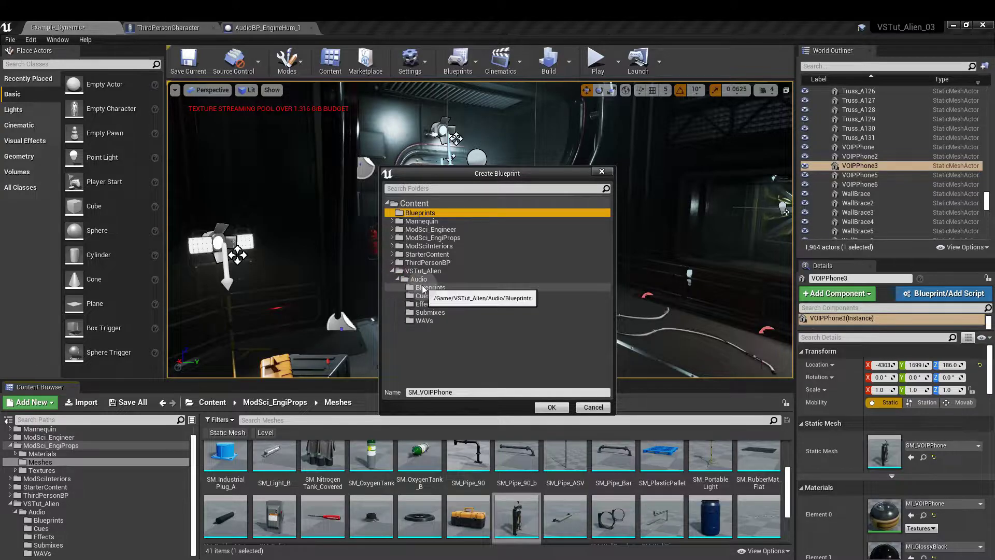
{"action": "left_click", "coordinate": [410, 288]}
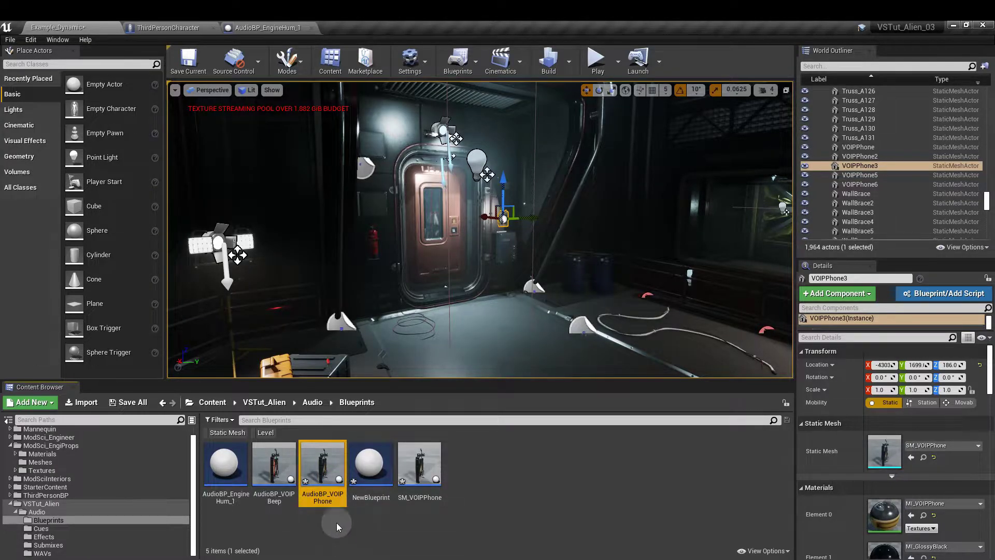
Open AudioBP_VOIPPhone, then add a test Audio component and delete it again.
{"action": "double_click", "coordinate": [323, 467]}
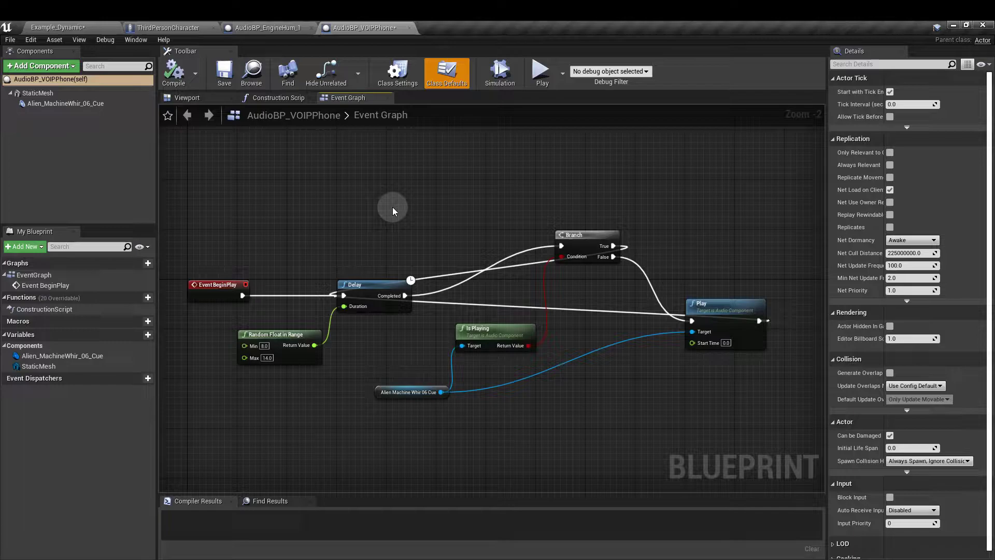
{"action": "left_click", "coordinate": [60, 67]}
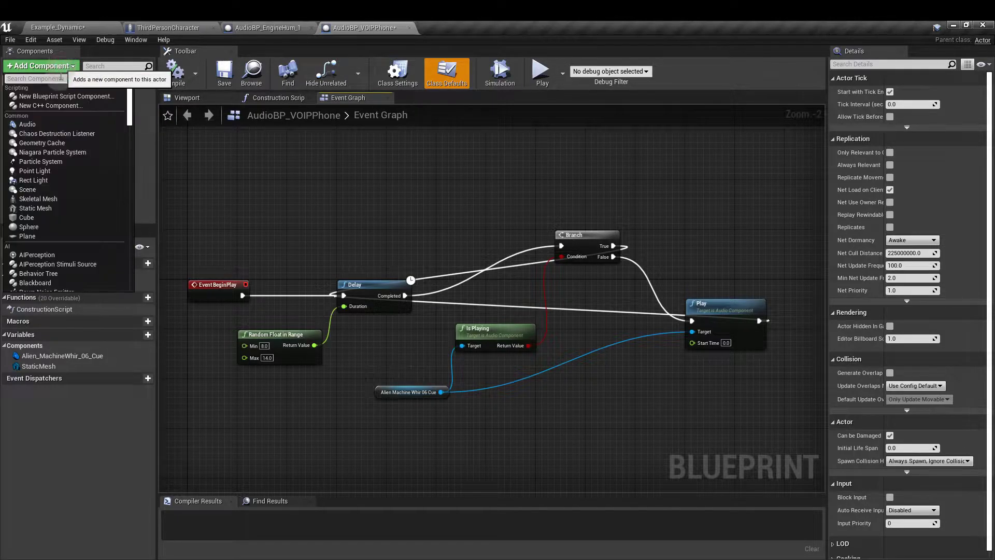
{"action": "left_click", "coordinate": [51, 122]}
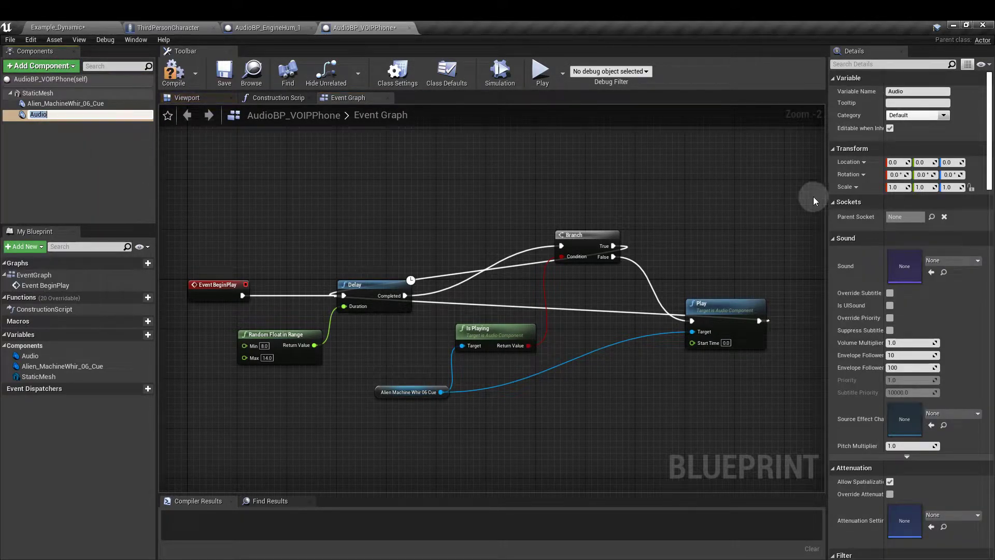
{"action": "left_click", "coordinate": [953, 261]}
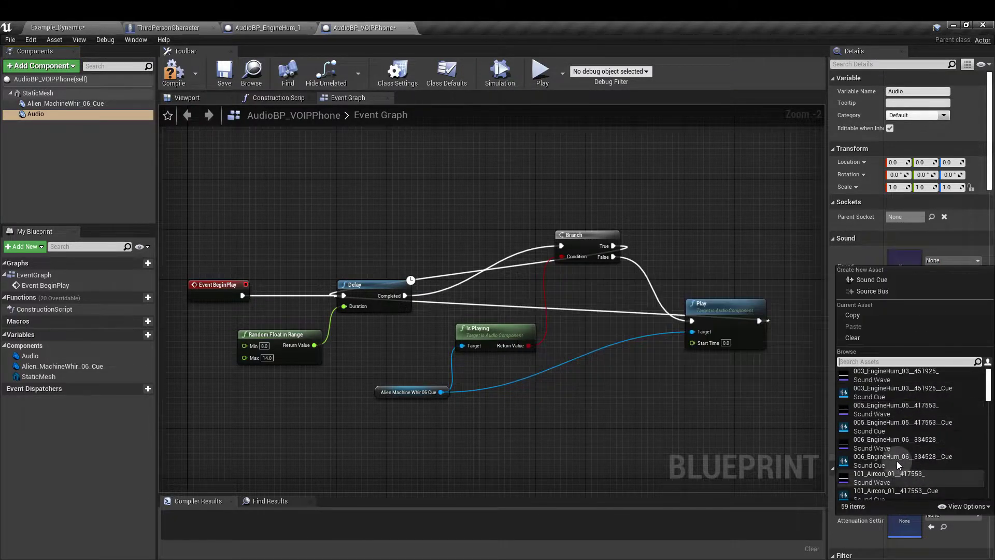
{"action": "left_click", "coordinate": [720, 246]}
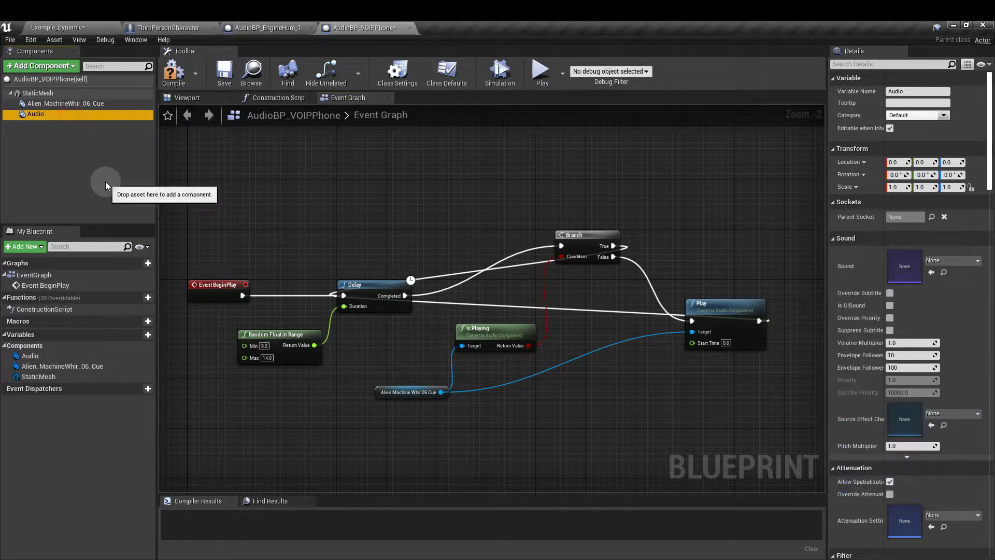
{"action": "key", "text": "Delete"}
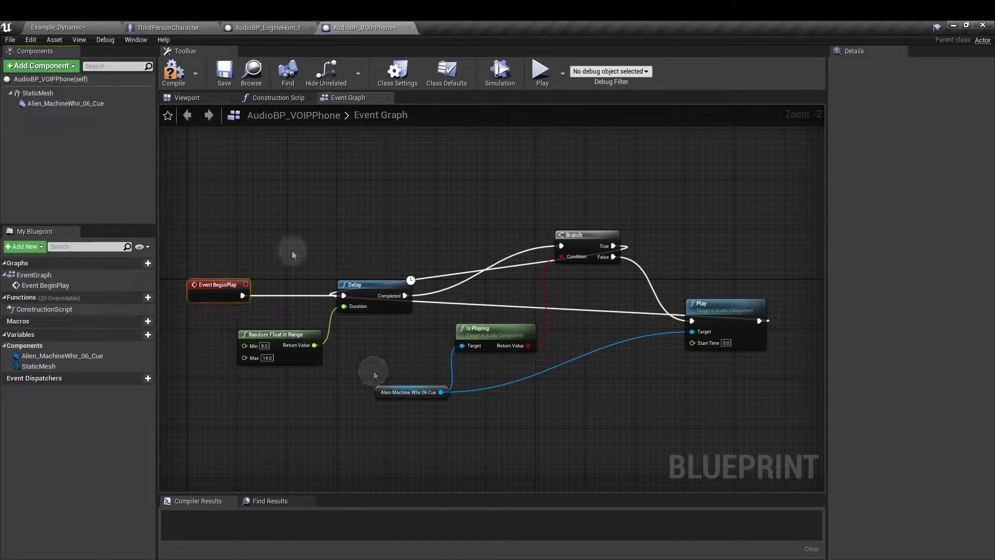
Turn off Auto Activate on the Alien_MachineWhir_06_Cue component.
{"action": "left_click", "coordinate": [77, 106]}
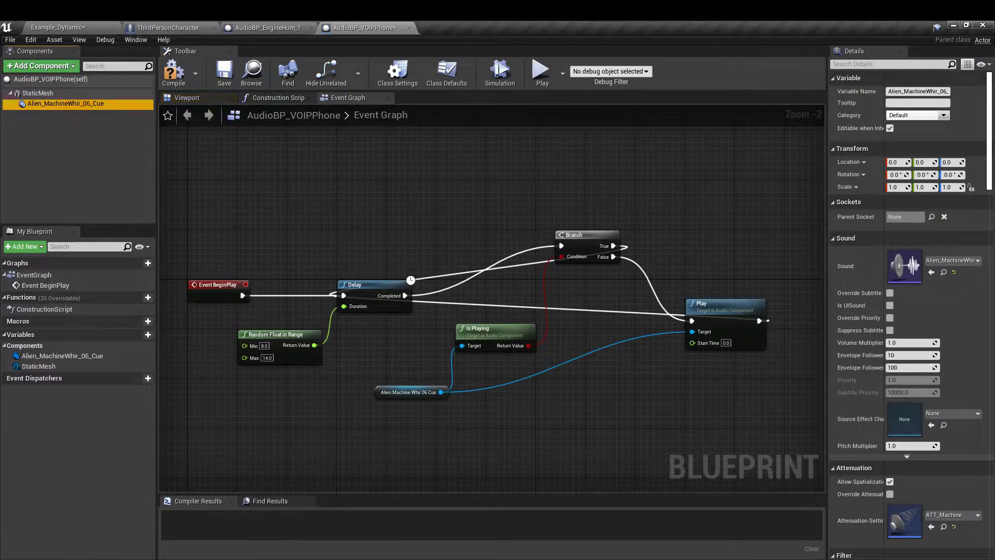
{"action": "left_click_drag", "start_coordinate": [987, 127], "coordinate": [966, 477]}
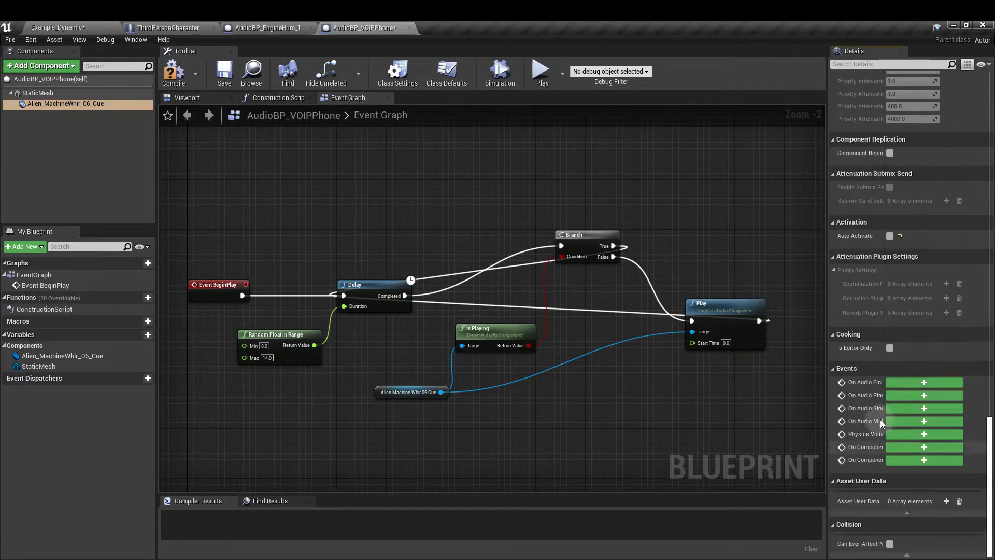
{"action": "left_click", "coordinate": [890, 238]}
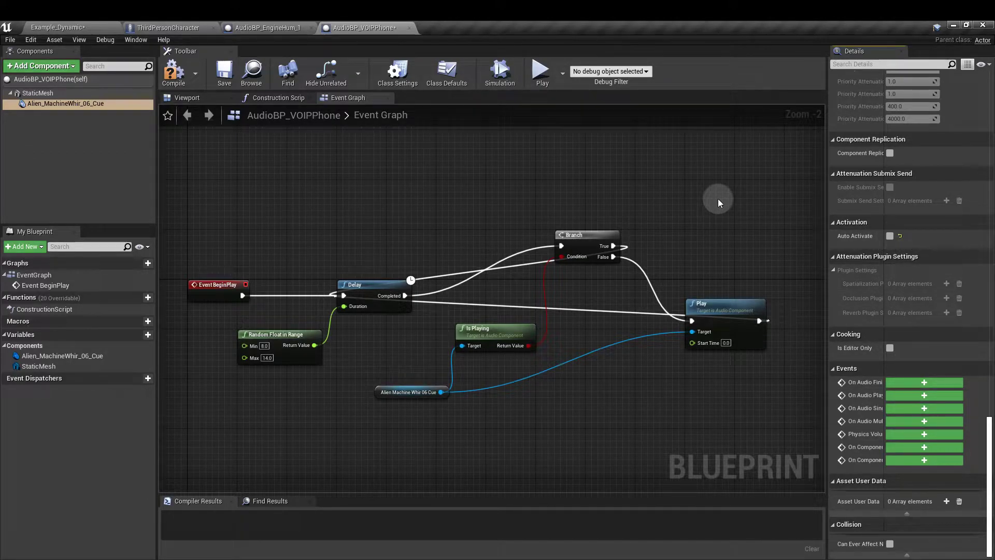
{"action": "left_click", "coordinate": [218, 288]}
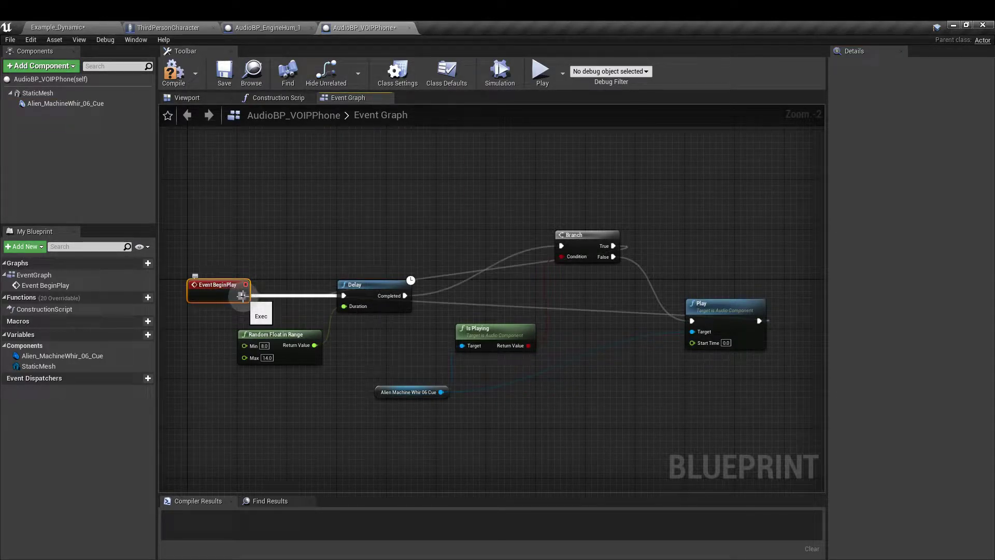
{"action": "left_click", "coordinate": [301, 358]}
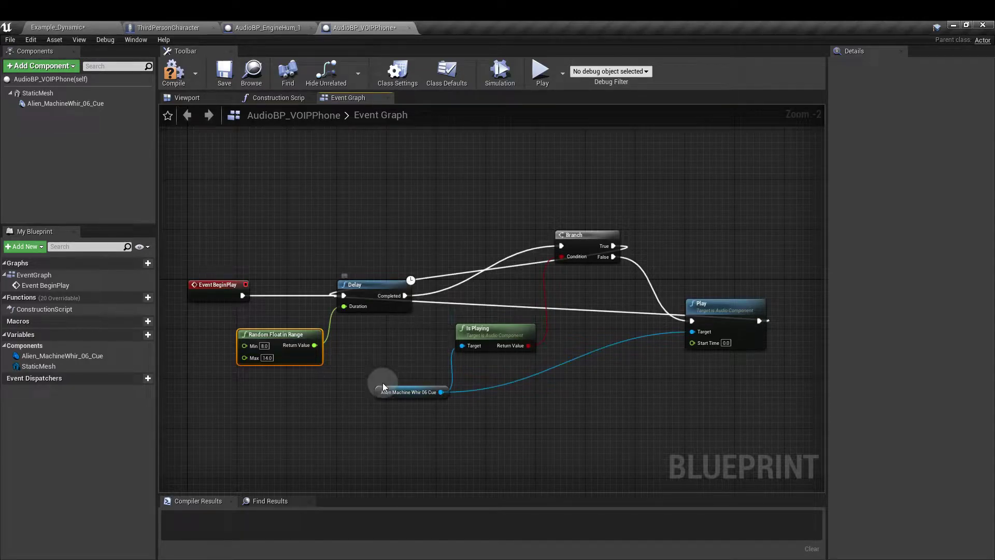
{"action": "left_click_drag", "start_coordinate": [383, 383], "coordinate": [474, 373]}
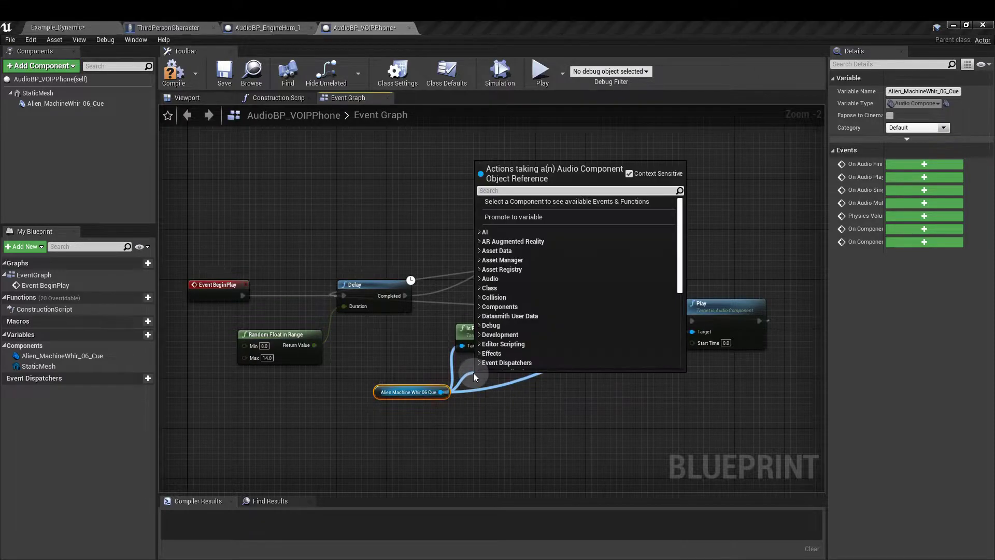
{"action": "type", "text": "is pl"}
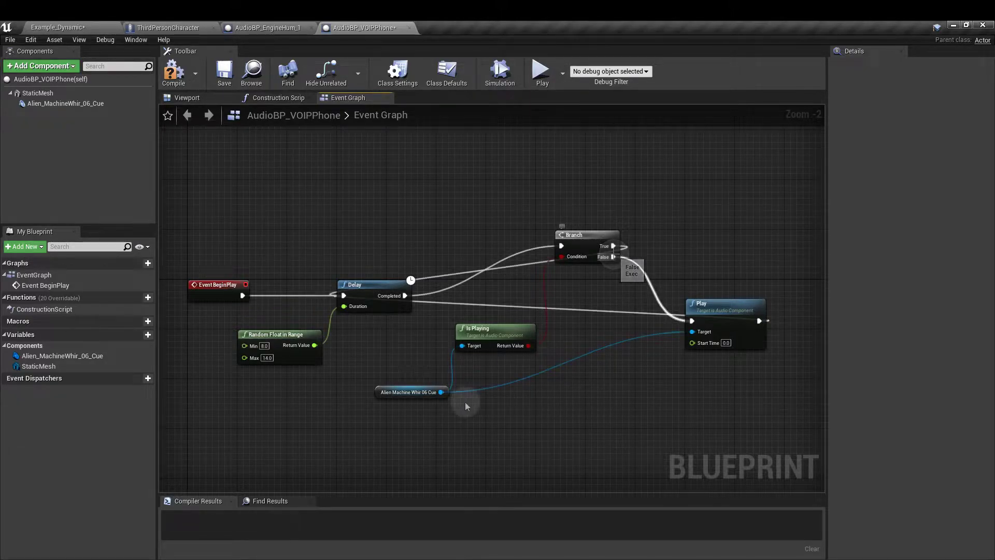
{"action": "left_click", "coordinate": [409, 394]}
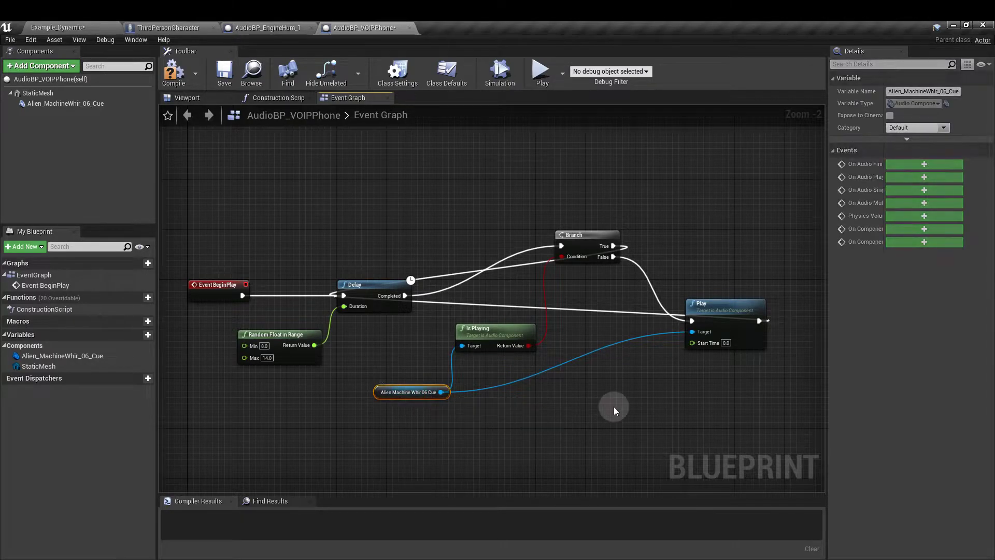
{"action": "left_click", "coordinate": [614, 407]}
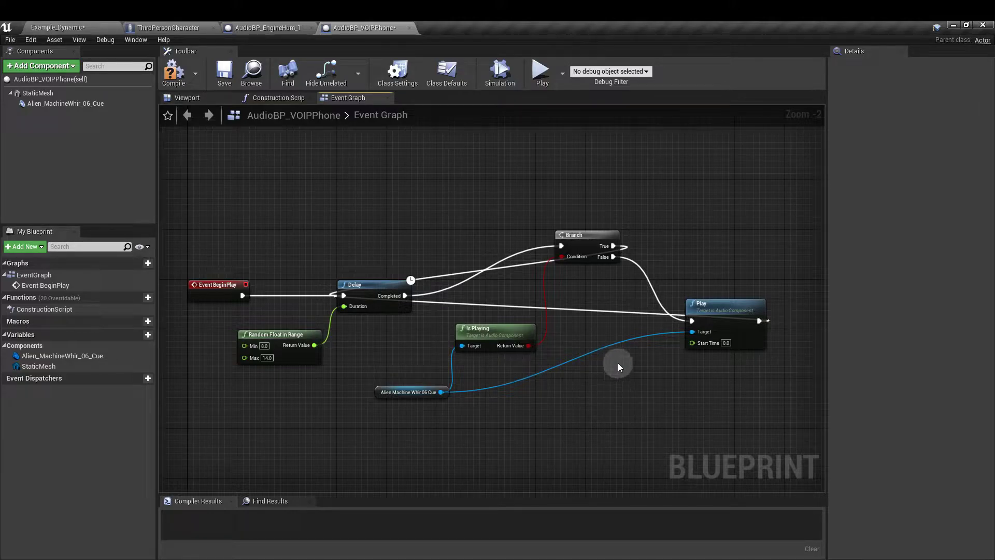
Open ATT_Machine from the Audio Effects folder and scroll to its occlusion and reverb send settings.
{"action": "left_click", "coordinate": [85, 27]}
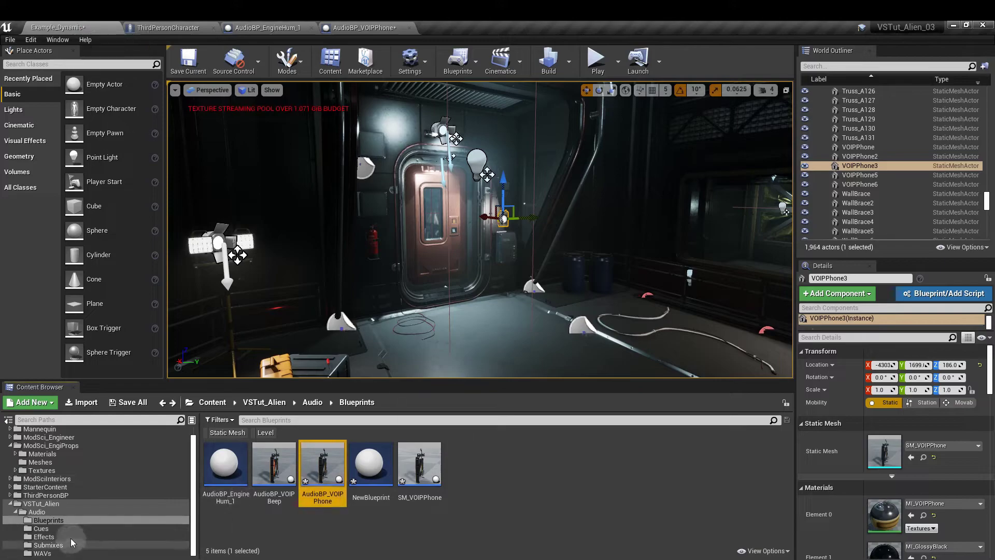
{"action": "left_click", "coordinate": [72, 536]}
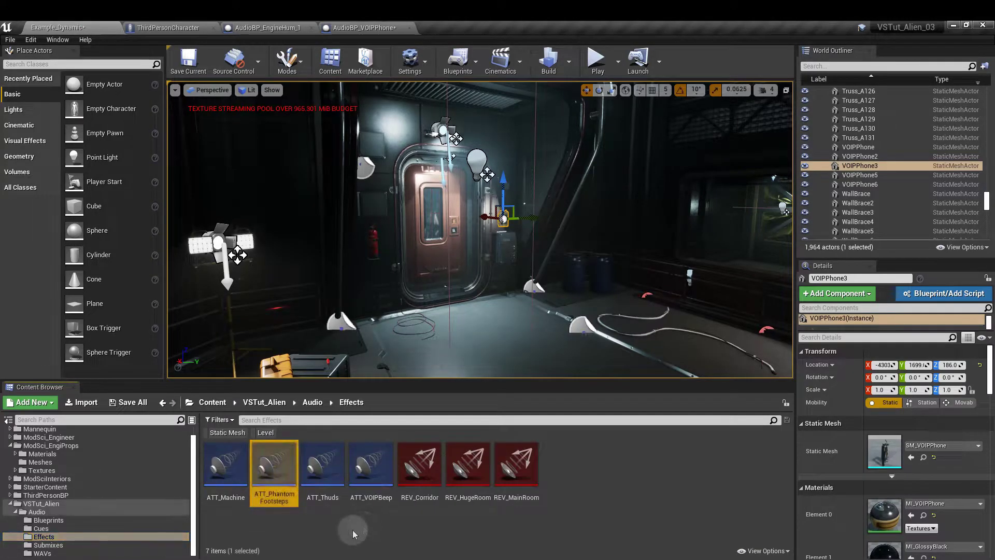
{"action": "left_click", "coordinate": [228, 469]}
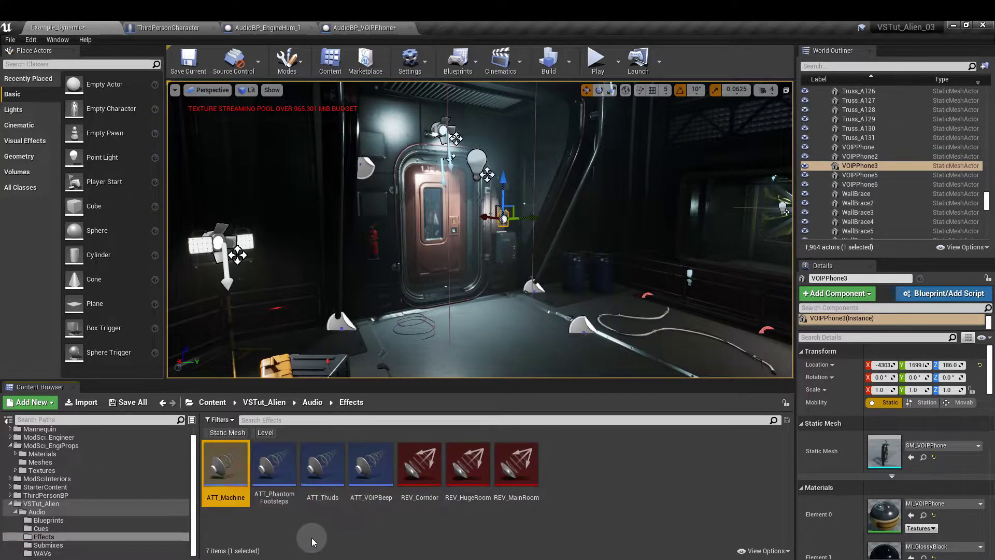
{"action": "key", "text": "Return"}
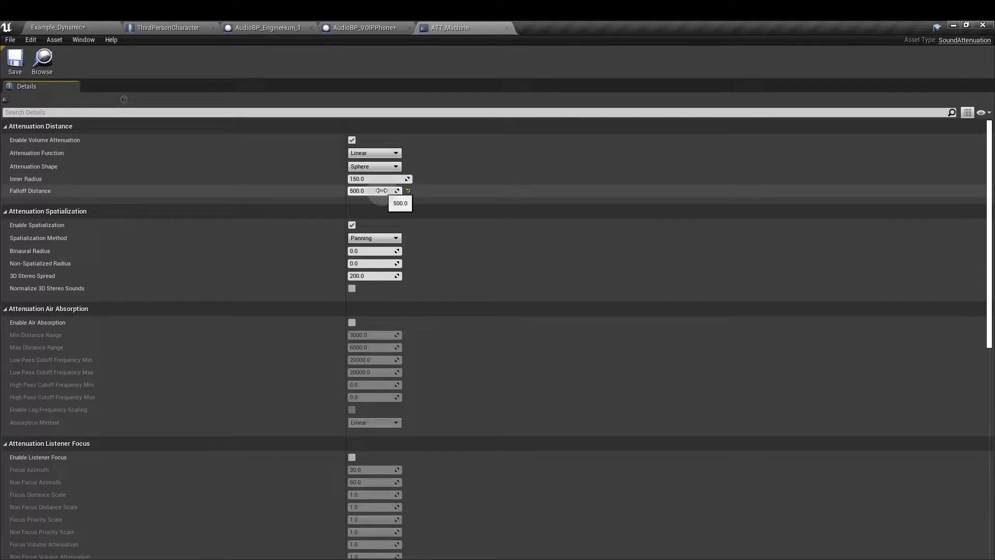
{"action": "scroll", "coordinate": [426, 243], "scroll_direction": "down", "scroll_amount": 10}
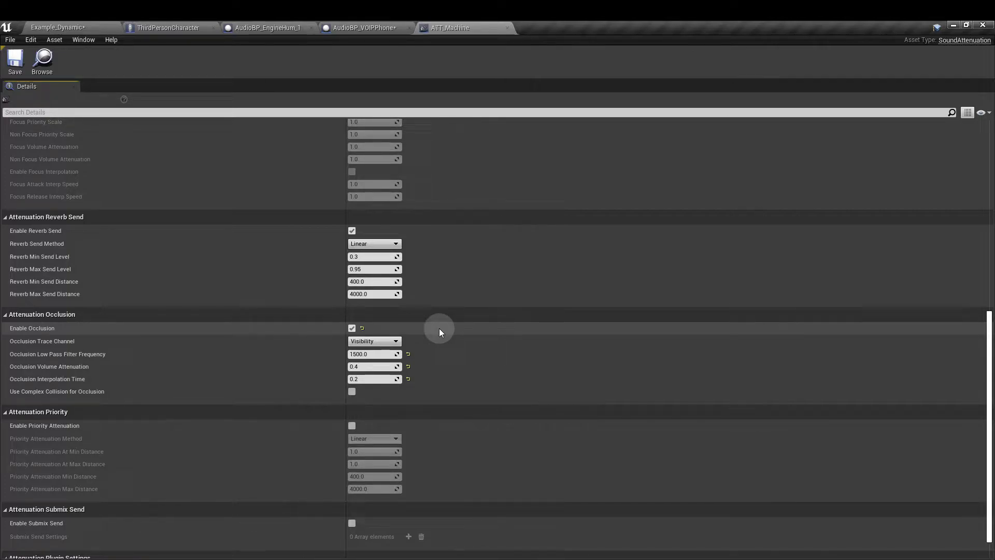
Give the whir component ATT_Machine attenuation, compile AudioBP_VOIPPhone, and locate it in Content Browser.
{"action": "left_click", "coordinate": [509, 28]}
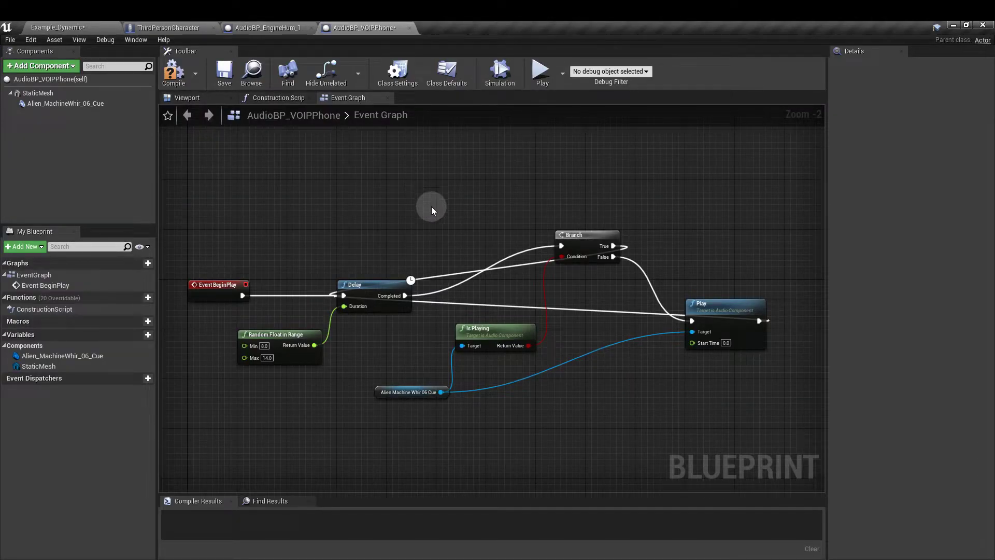
{"action": "left_click", "coordinate": [88, 104]}
{"action": "scroll", "coordinate": [855, 395], "scroll_direction": "down", "scroll_amount": 6}
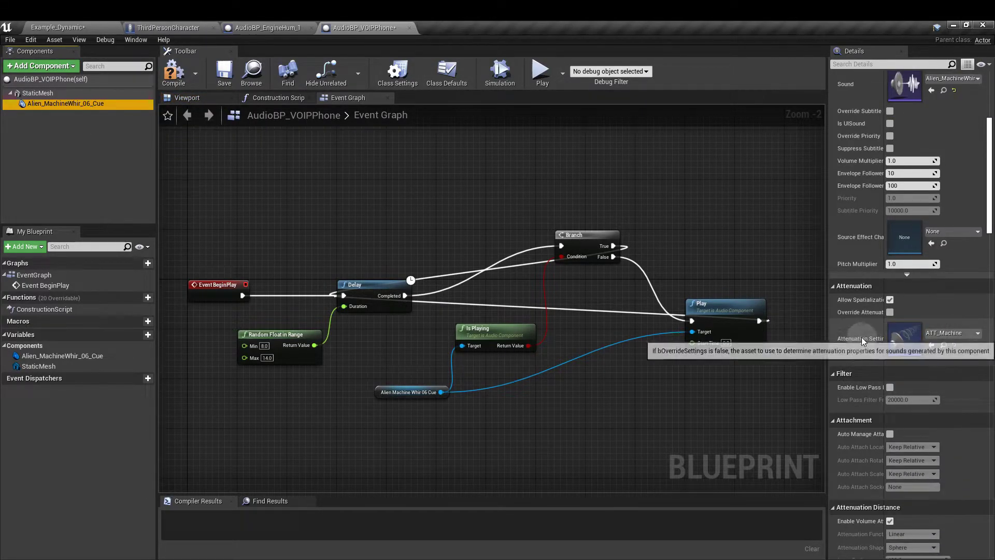
{"action": "left_click", "coordinate": [954, 333]}
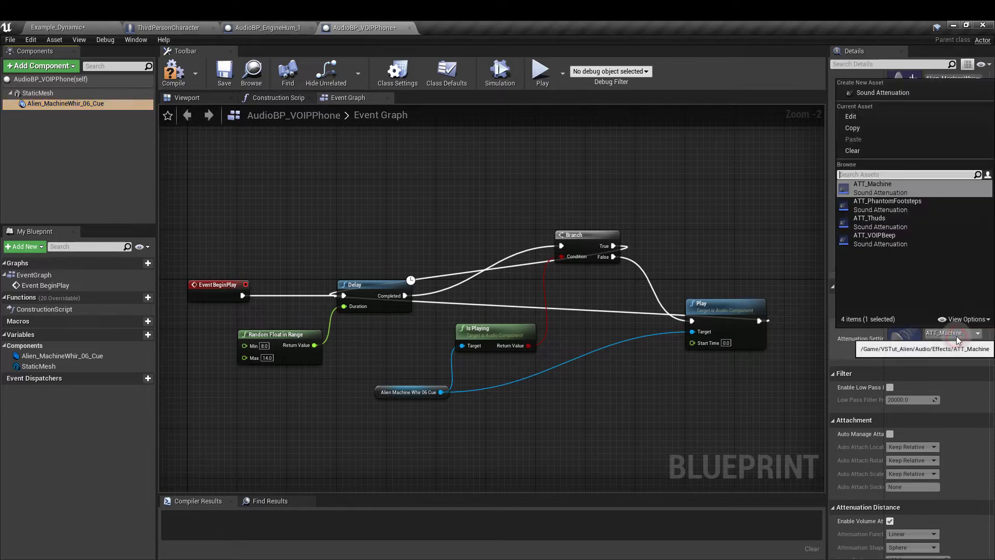
{"action": "left_click", "coordinate": [909, 188]}
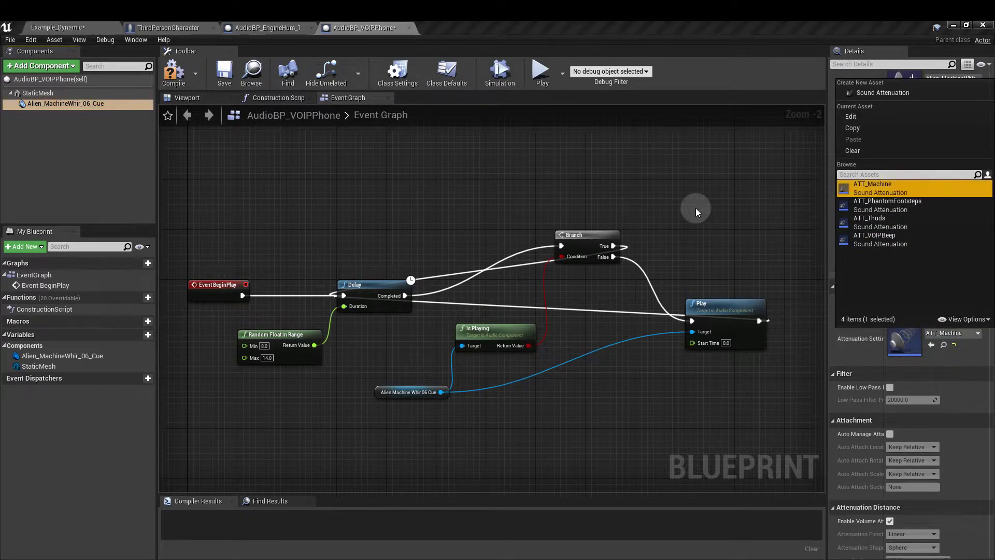
{"action": "left_click", "coordinate": [695, 208]}
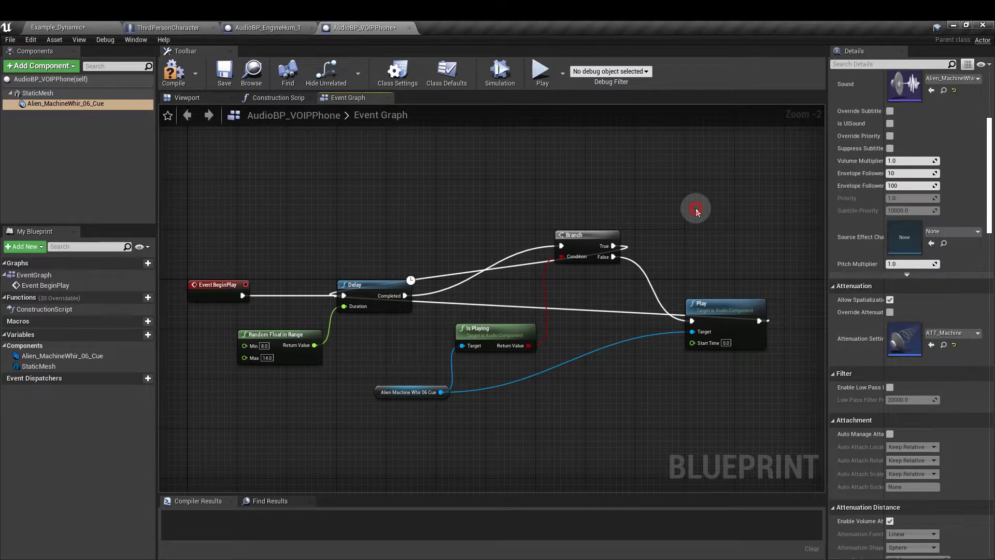
{"action": "left_click", "coordinate": [181, 71]}
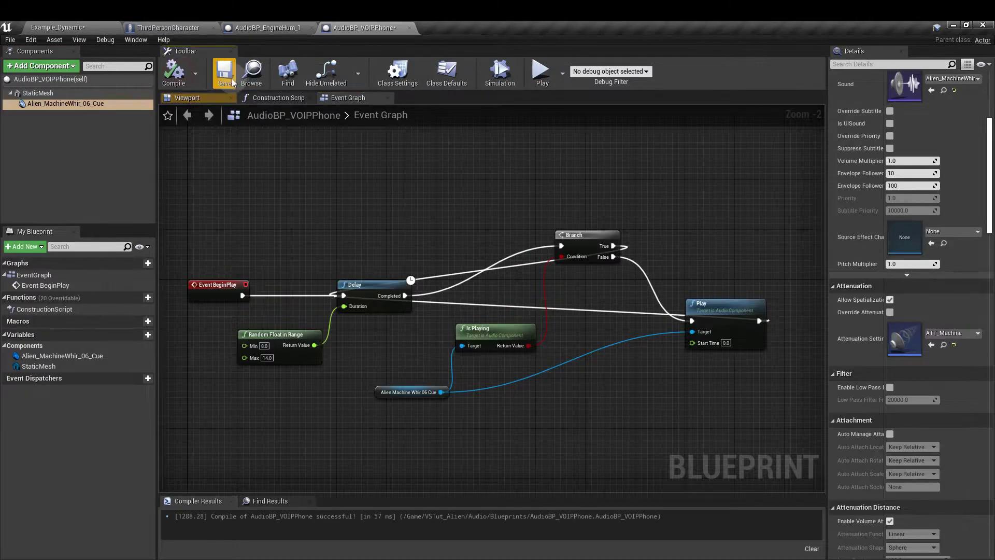
{"action": "left_click", "coordinate": [258, 80]}
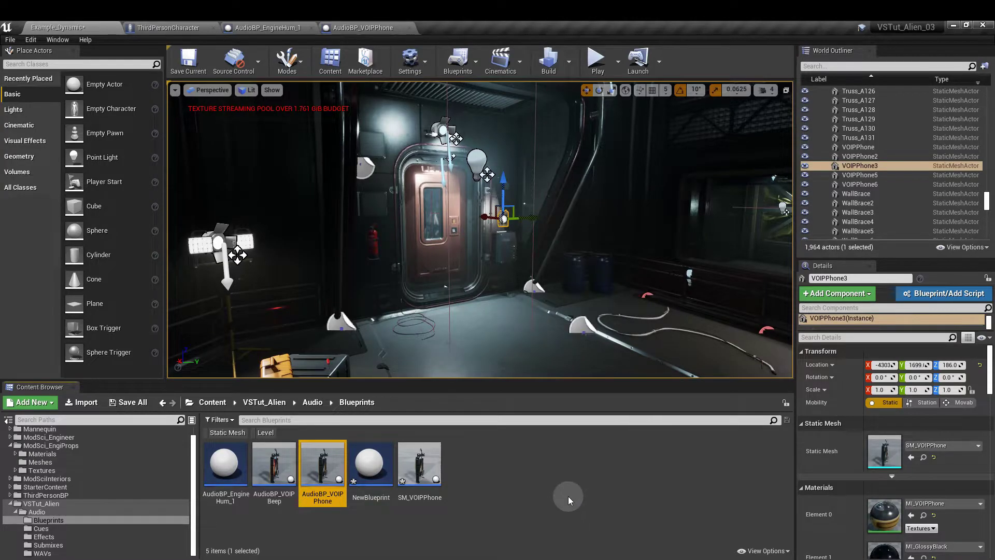
Place a test AudioBP_VOIPPhone in the room, delete it, and select the existing phone actor.
{"action": "left_click_drag", "start_coordinate": [322, 464], "coordinate": [387, 224]}
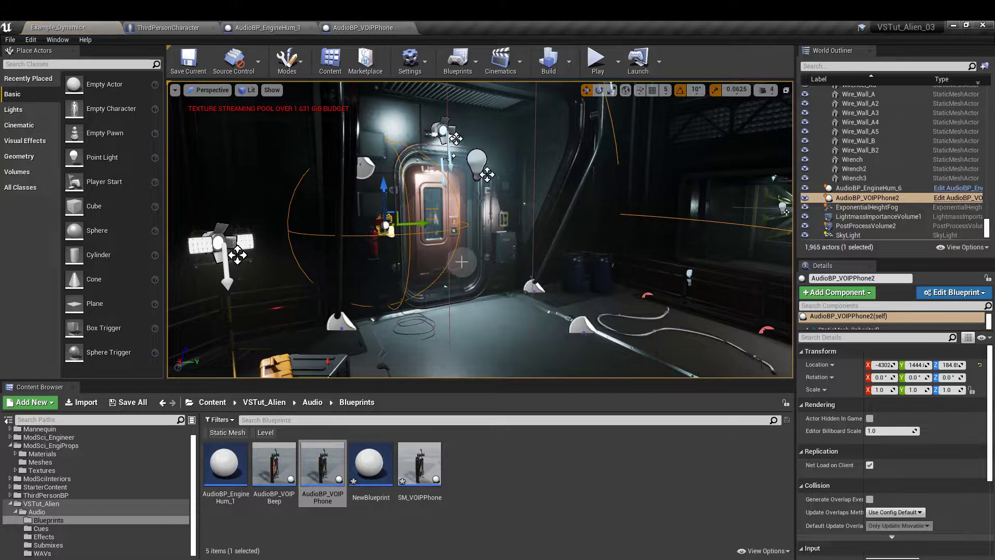
{"action": "right_click_drag", "start_coordinate": [461, 262], "coordinate": [464, 301]}
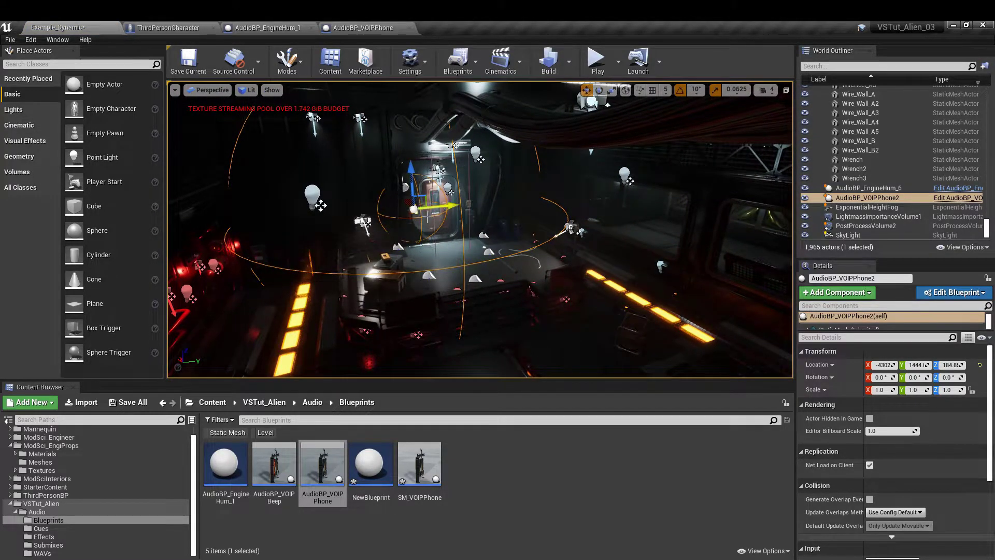
{"action": "key", "text": "Delete"}
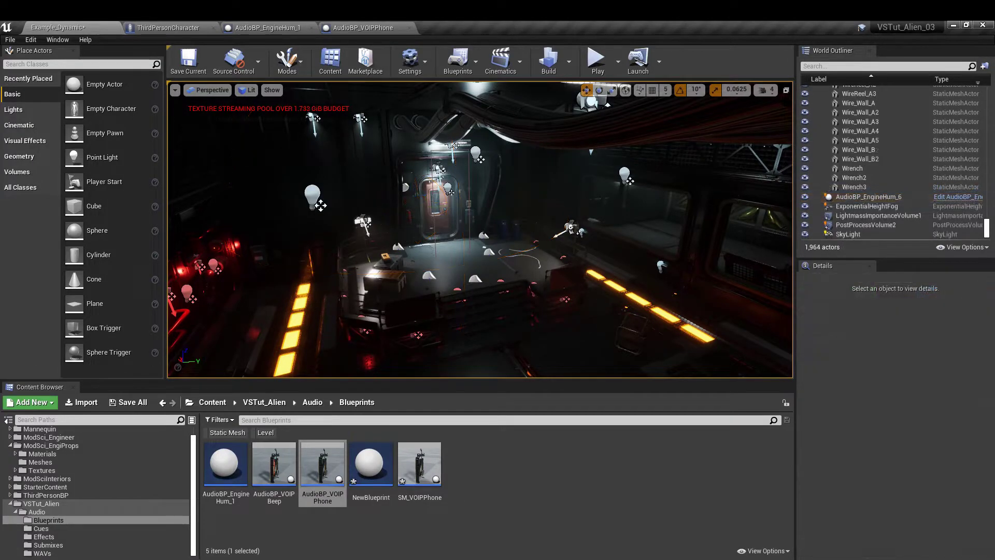
{"action": "right_click_drag", "start_coordinate": [438, 219], "coordinate": [438, 219]}
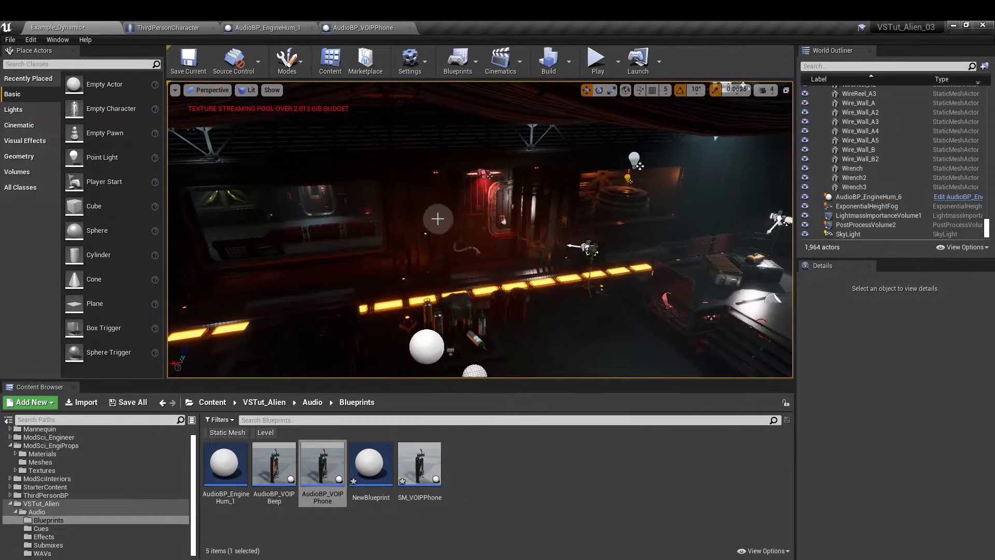
{"action": "left_click", "coordinate": [500, 218]}
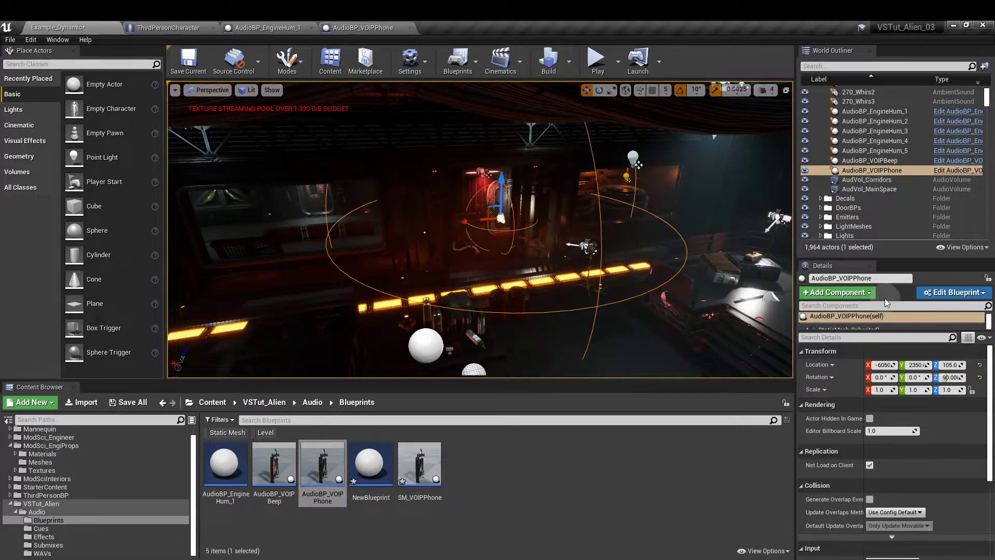
Add an audio volume from Volumes, then check AudVol_MainSpace and AudVol_Corridors reverb effects.
{"action": "left_click", "coordinate": [41, 171]}
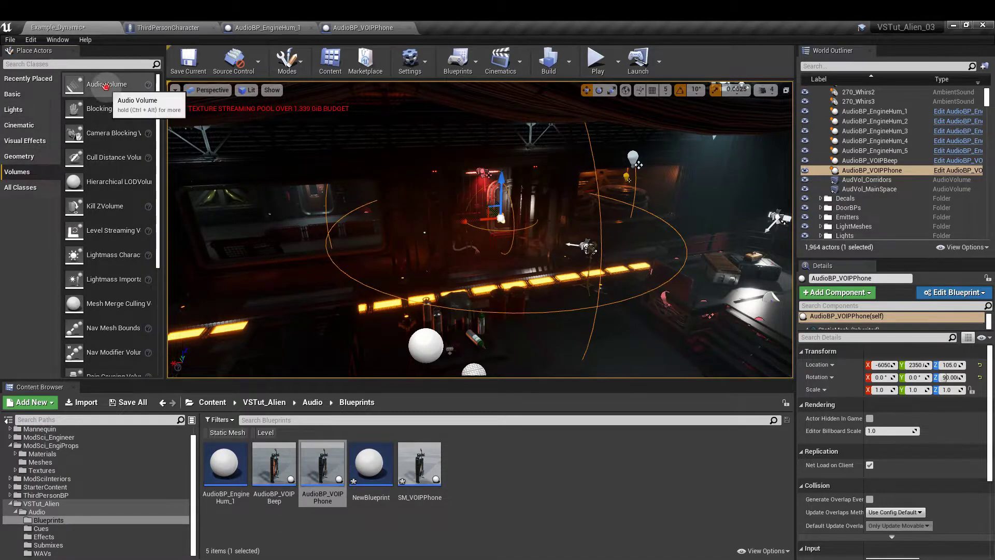
{"action": "left_click_drag", "start_coordinate": [106, 85], "coordinate": [395, 279]}
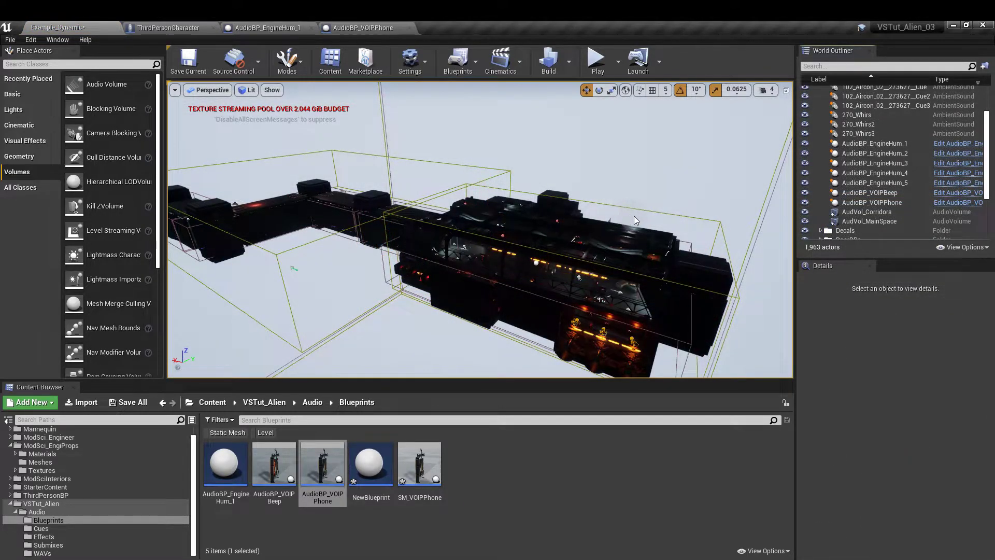
{"action": "left_click", "coordinate": [866, 221]}
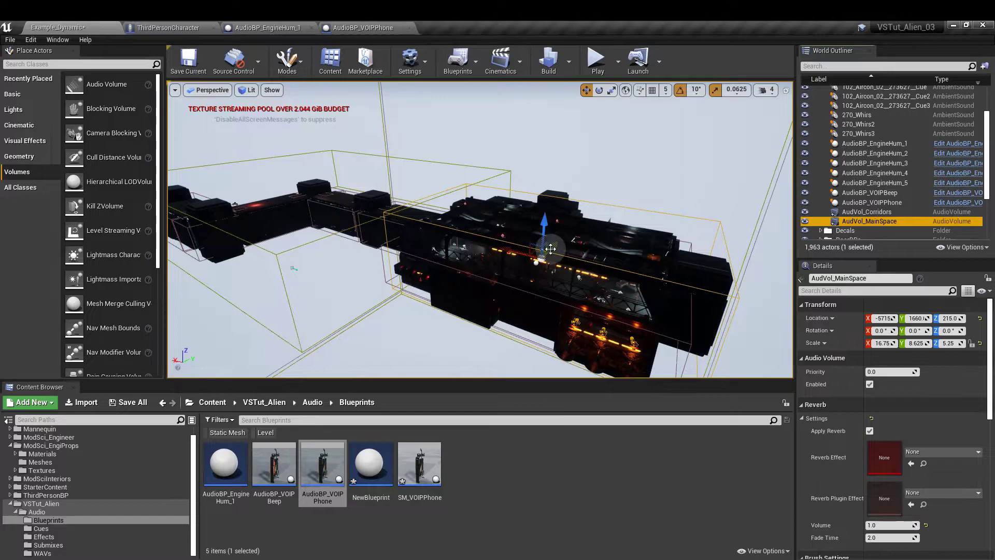
{"action": "left_click", "coordinate": [865, 212]}
{"action": "key", "text": "f"}
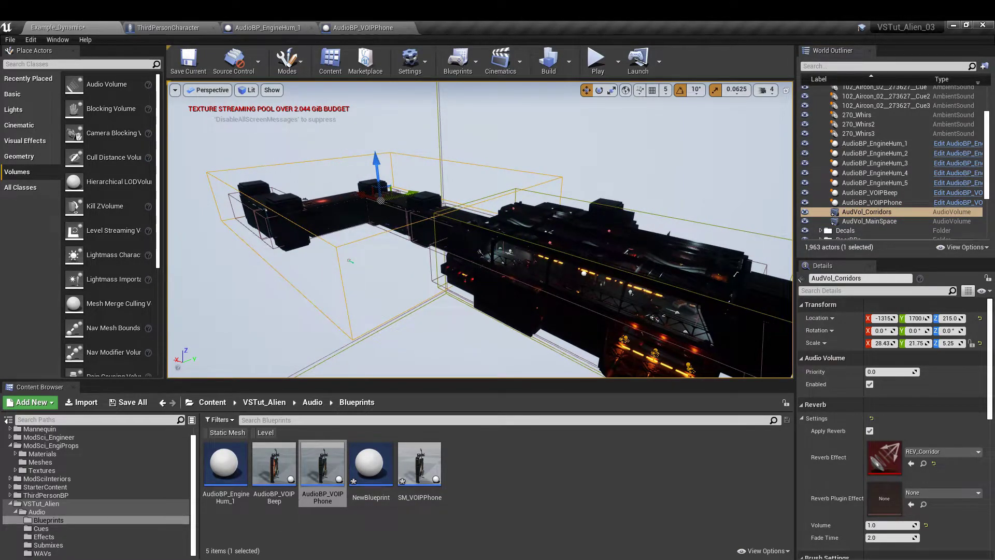
{"action": "key", "text": "Down"}
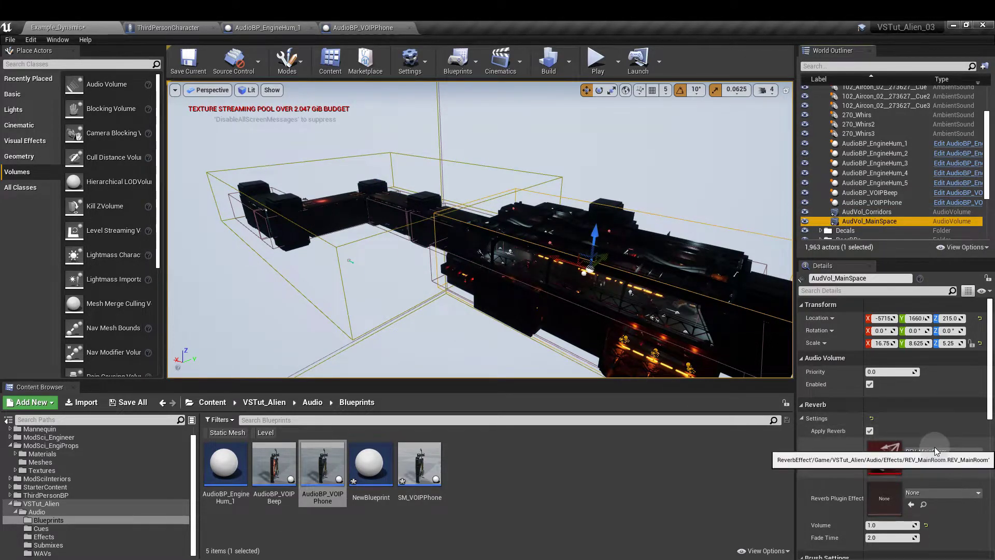
{"action": "scroll", "coordinate": [935, 446], "scroll_direction": "down", "scroll_amount": 2}
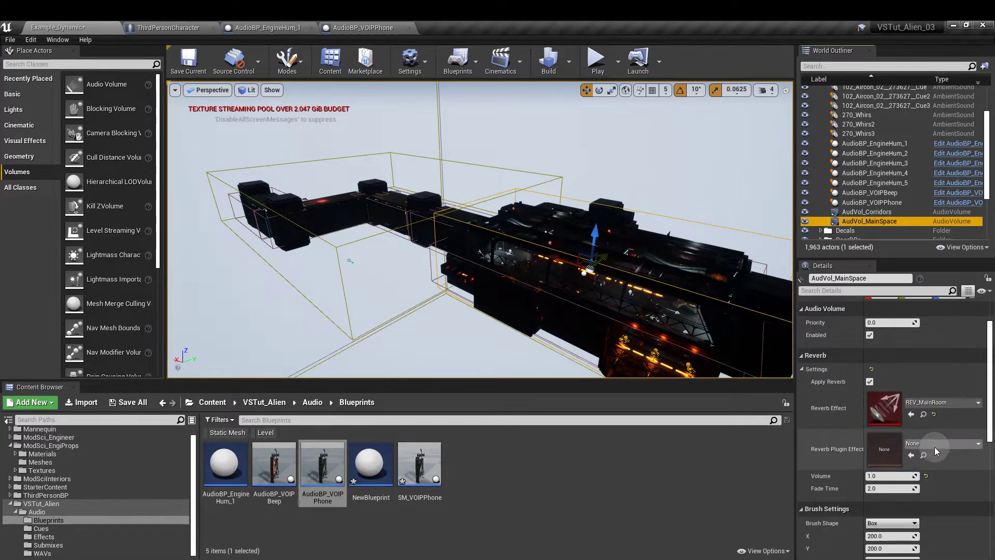
{"action": "left_click", "coordinate": [947, 403]}
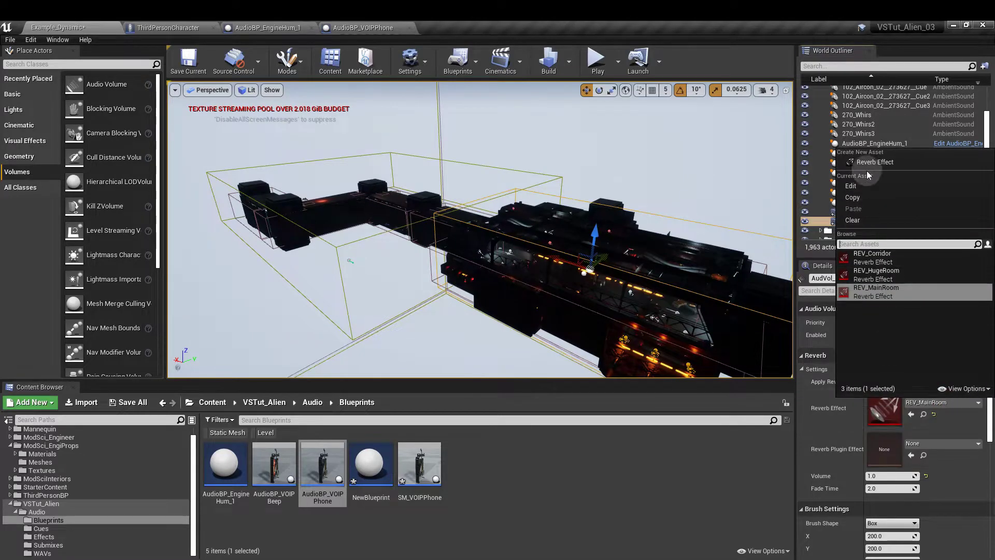
{"action": "left_click", "coordinate": [895, 163]}
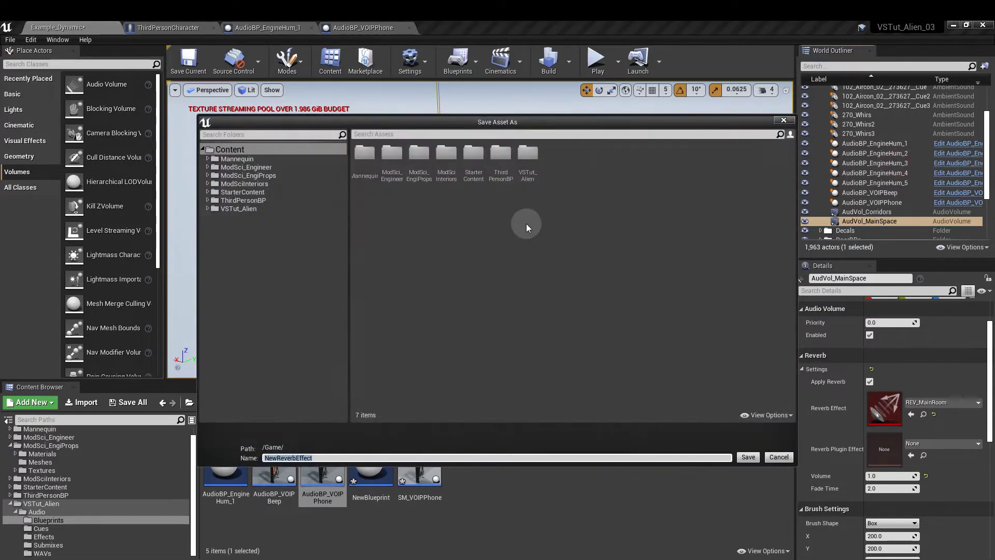
{"action": "left_click", "coordinate": [207, 208]}
{"action": "left_click", "coordinate": [213, 217]}
{"action": "left_click", "coordinate": [240, 243]}
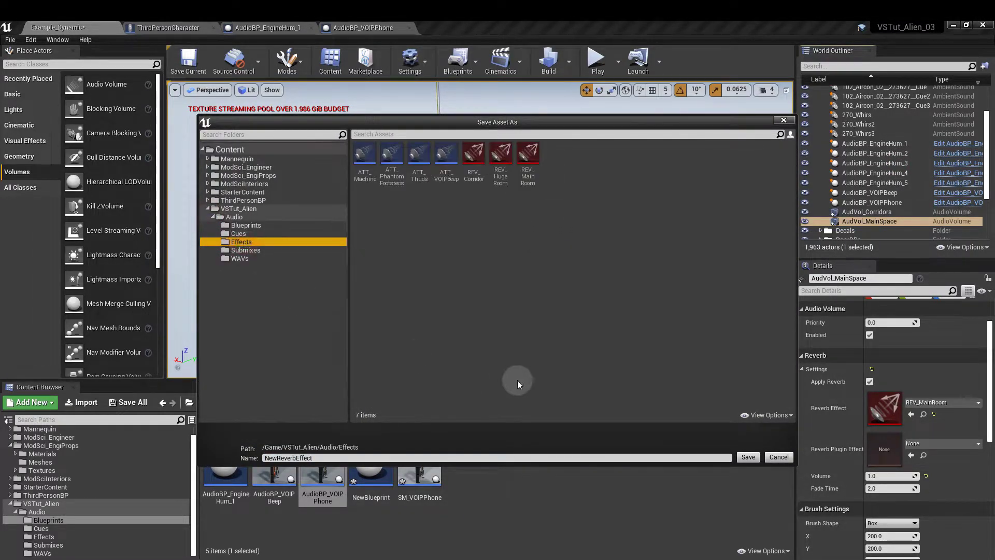
{"action": "left_click", "coordinate": [779, 457]}
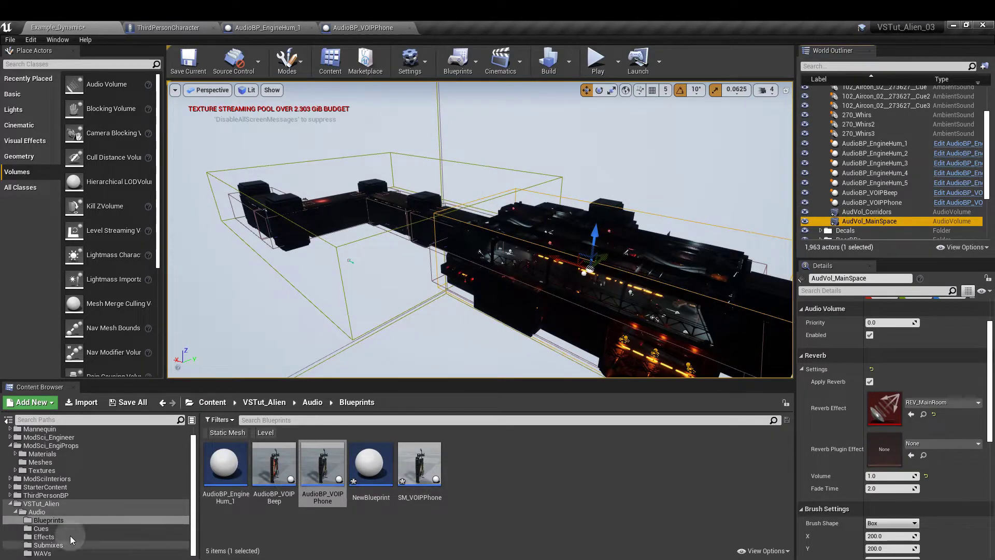
{"action": "left_click", "coordinate": [70, 536]}
Open the REV_MainRoom reverb, recheck both volumes' reverbs, and fly into the corridor.
{"action": "double_click", "coordinate": [516, 466]}
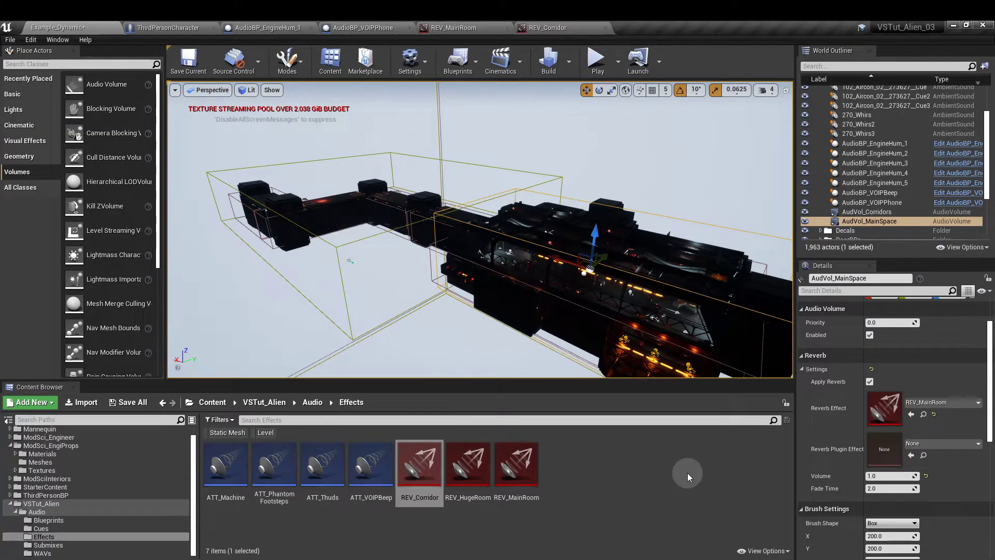
{"action": "left_click", "coordinate": [904, 222]}
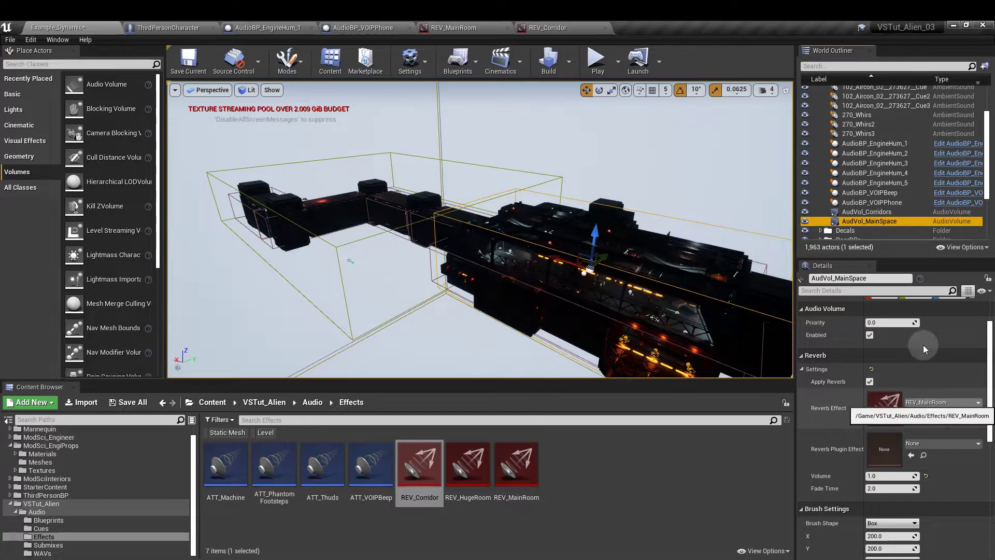
{"action": "left_click", "coordinate": [885, 213]}
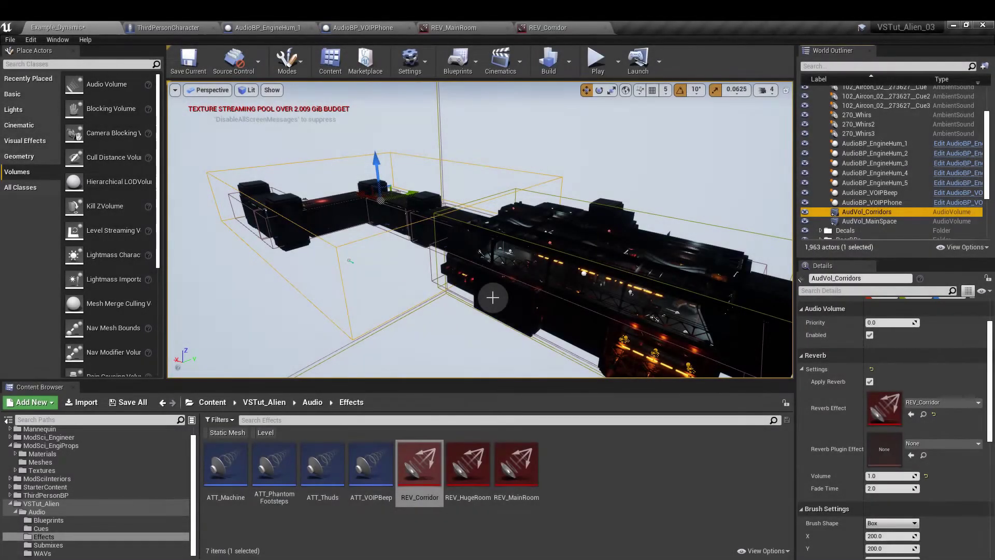
{"action": "right_click_drag", "start_coordinate": [493, 297], "coordinate": [526, 238]}
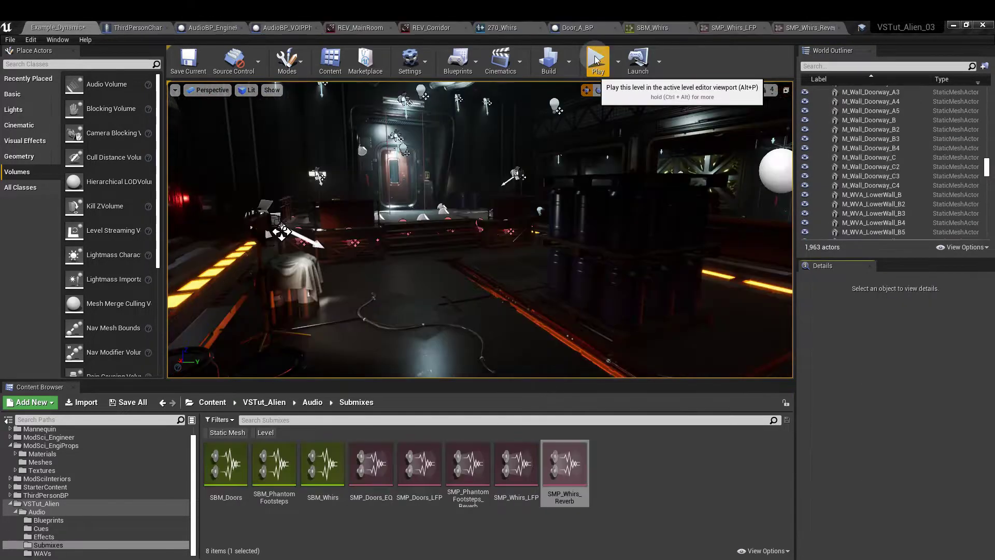
Play the level and run au.IsUsingAudioMixer 1 from the console.
{"action": "left_click", "coordinate": [596, 61]}
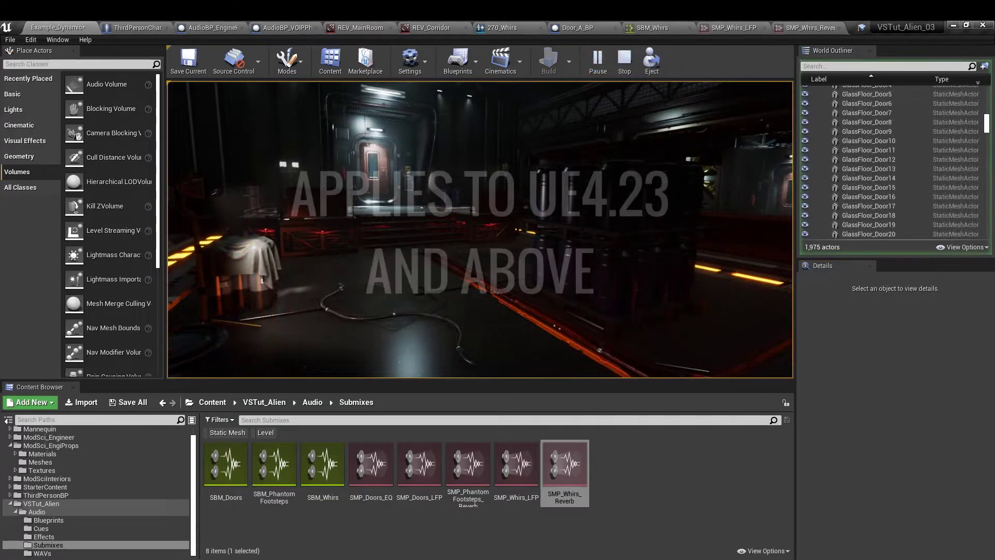
{"action": "key", "text": "grave"}
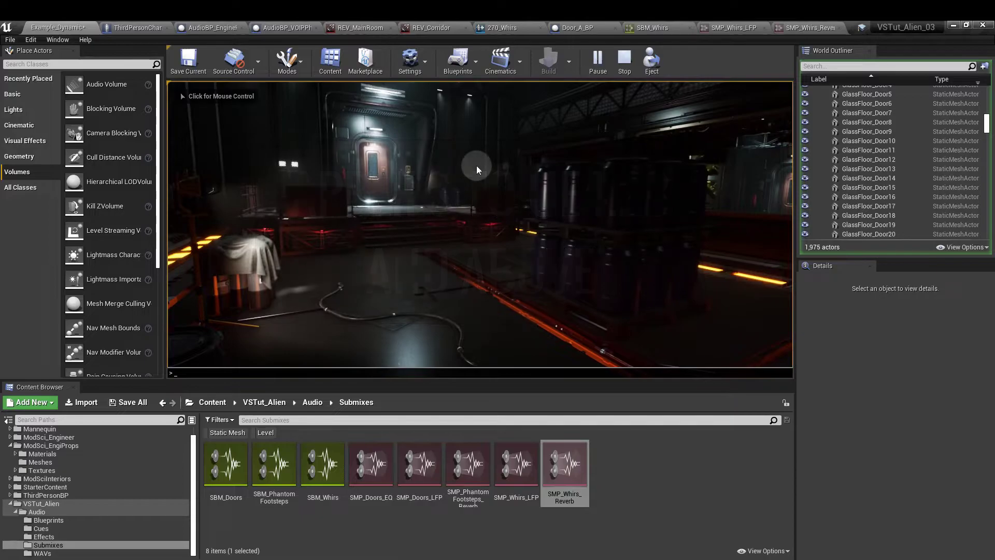
{"action": "type", "text": "au."}
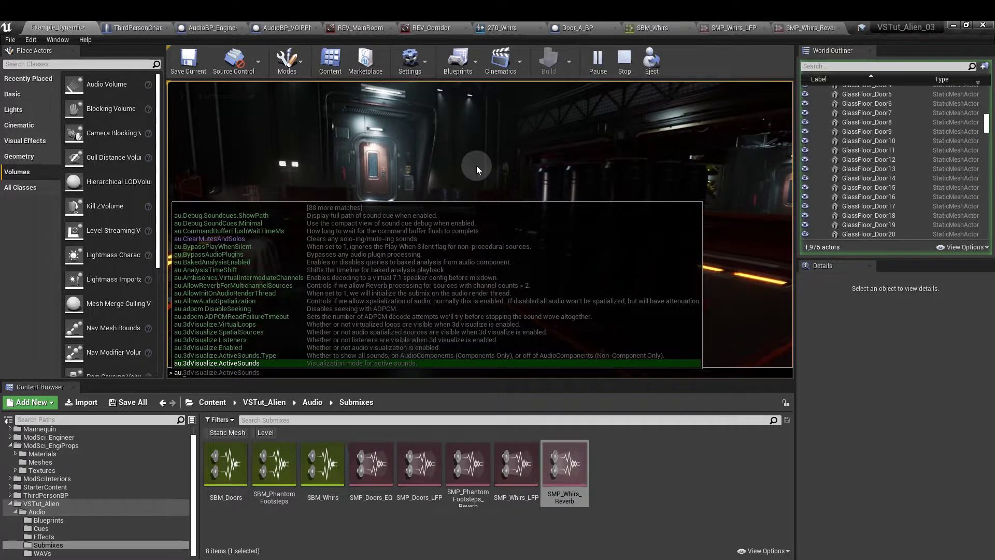
{"action": "type", "text": "isu"}
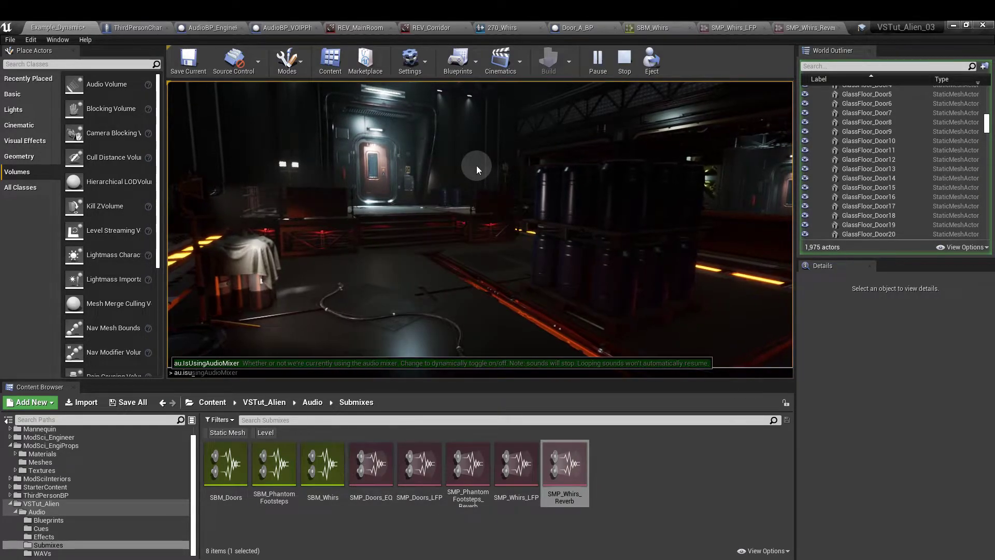
{"action": "key", "text": "Tab"}
{"action": "type", "text": "1"}
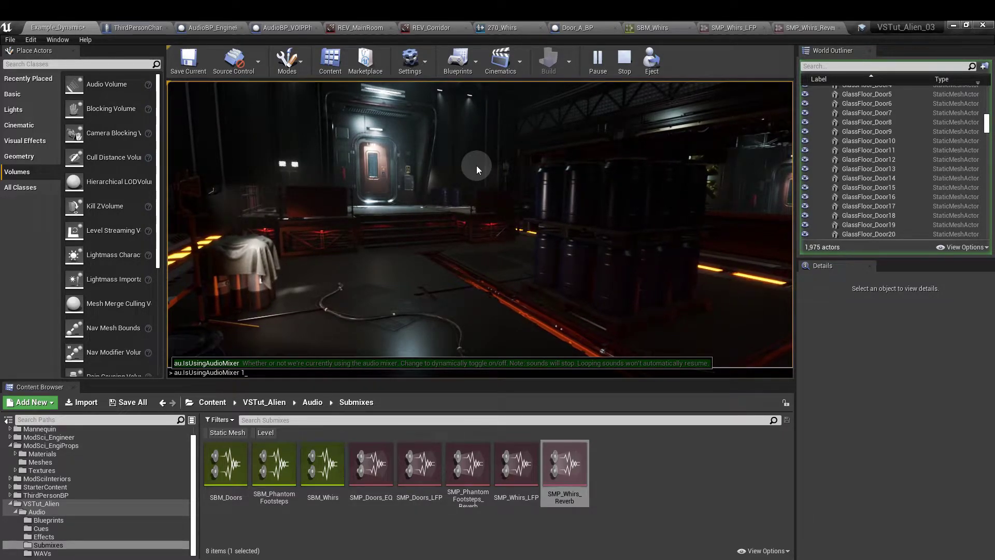
{"action": "key", "text": "Return"}
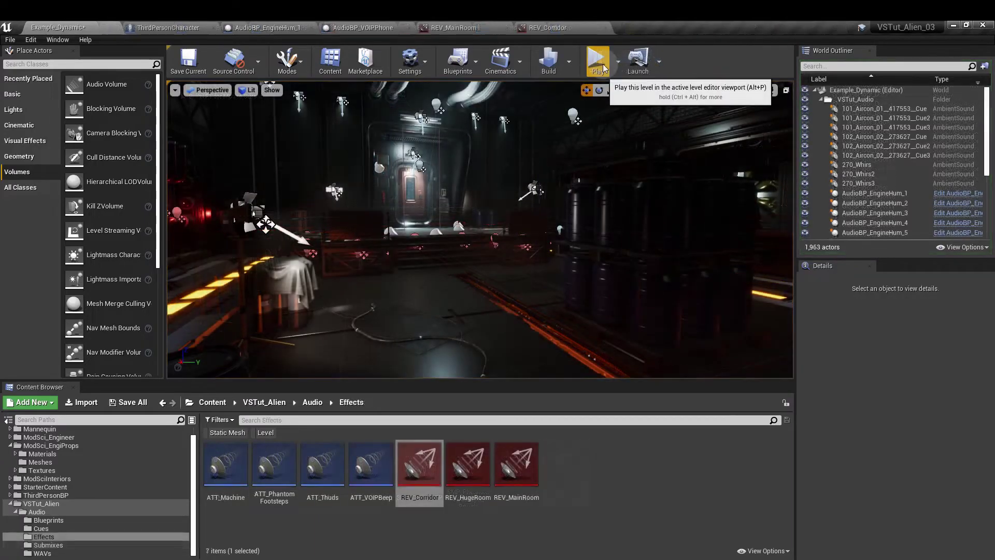
{"action": "left_click", "coordinate": [604, 68]}
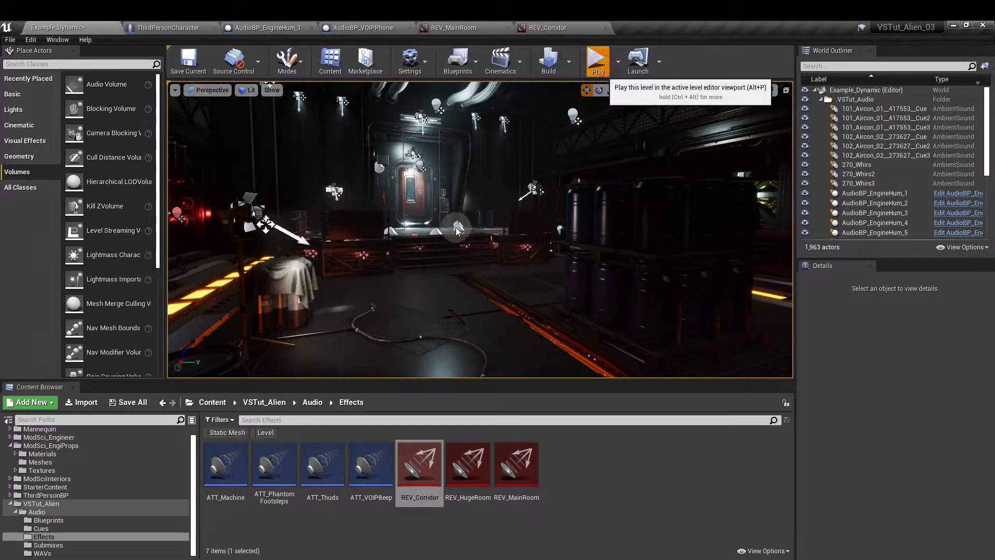
{"action": "left_click", "coordinate": [427, 269]}
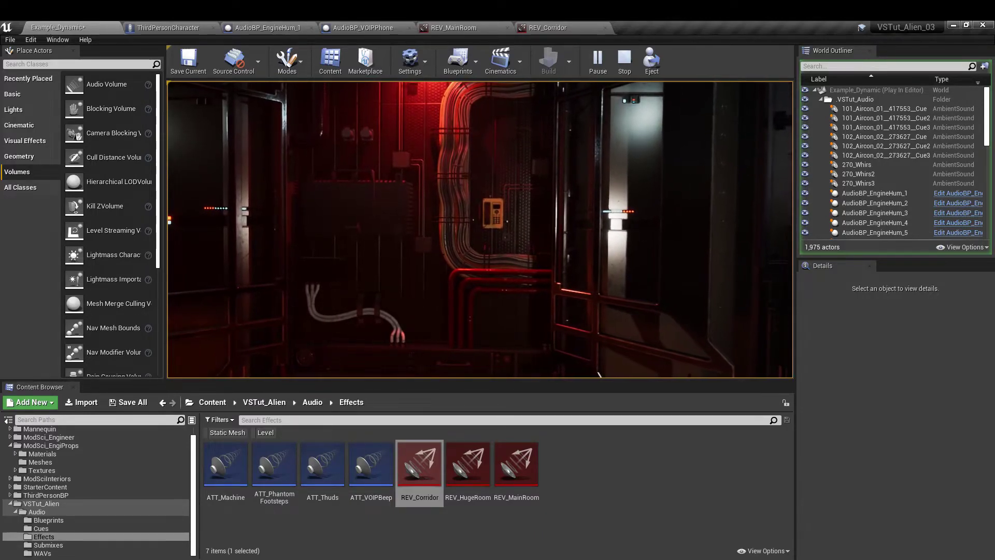
{"action": "left_click", "coordinate": [599, 374]}
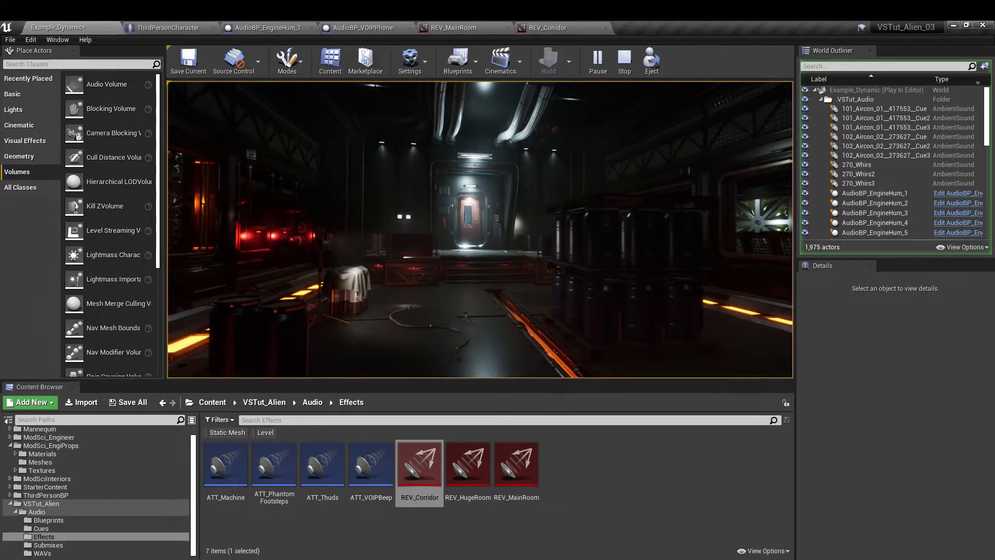
{"action": "key", "text": "w"}
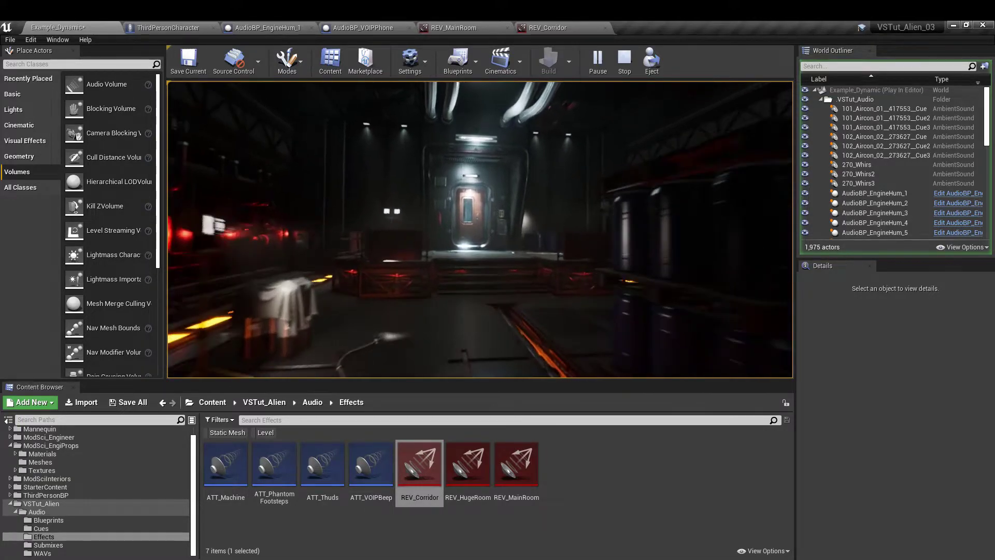
{"action": "key", "text": "w"}
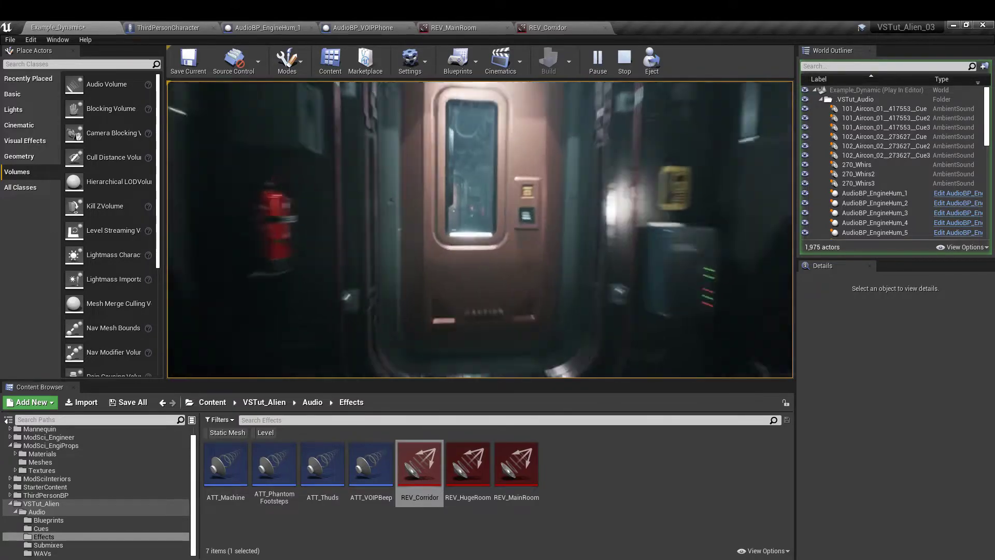
{"action": "key", "text": "w"}
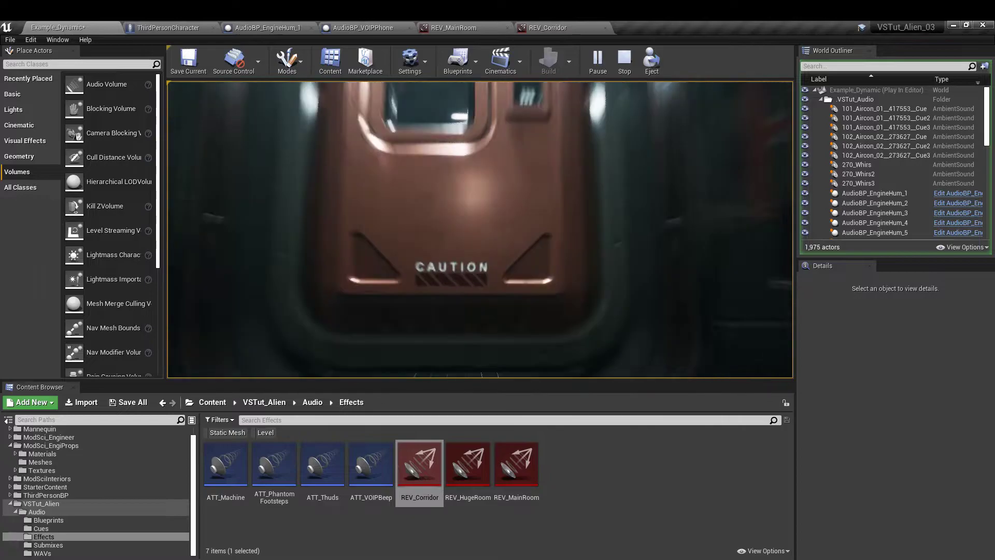
{"action": "key", "text": "s"}
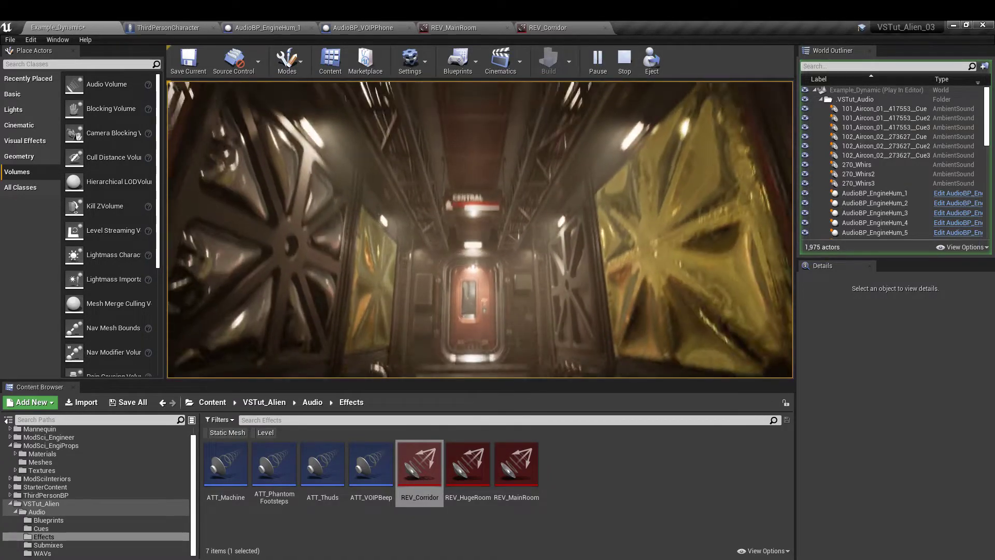
{"action": "mouse_move", "coordinate": [480, 230]}
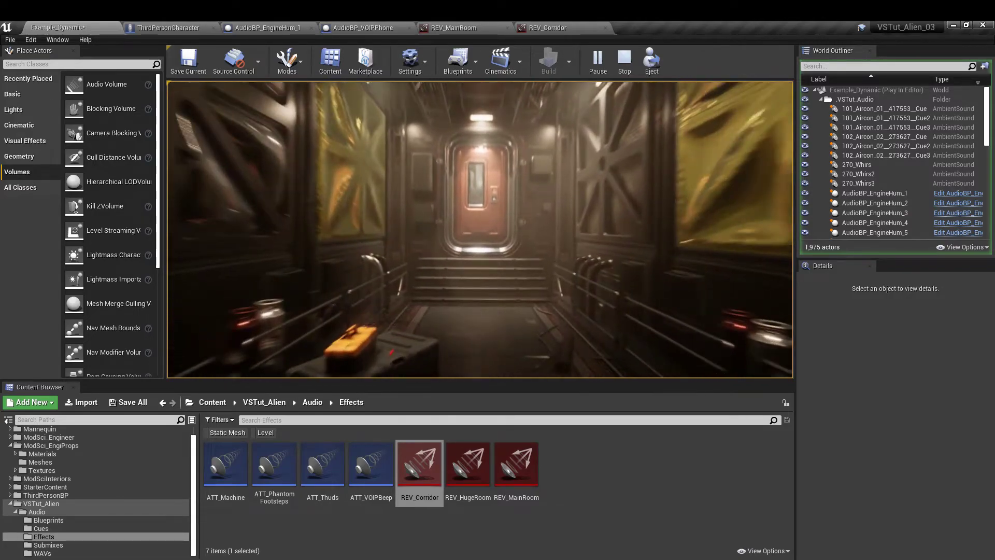
{"action": "key", "text": "w"}
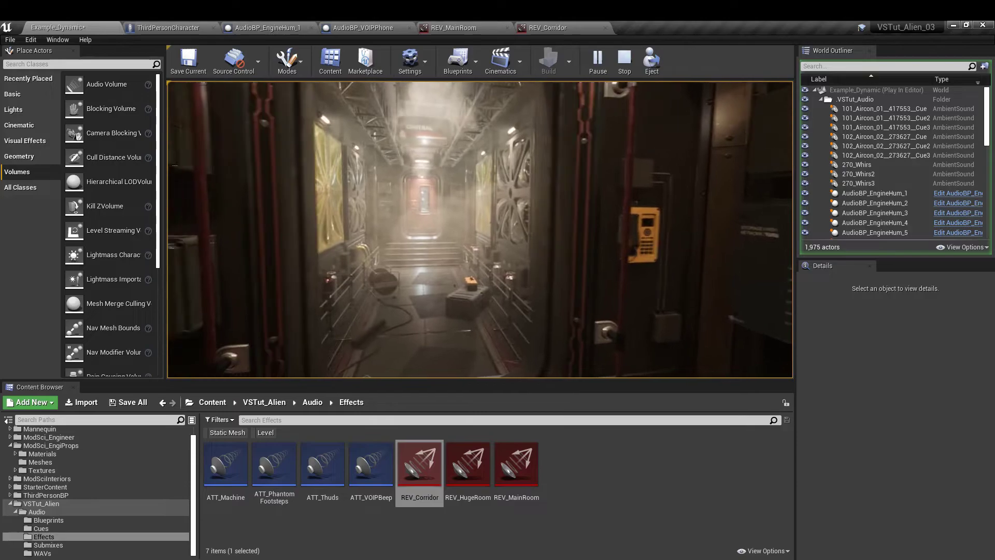
{"action": "key", "text": "a"}
{"action": "key", "text": "w"}
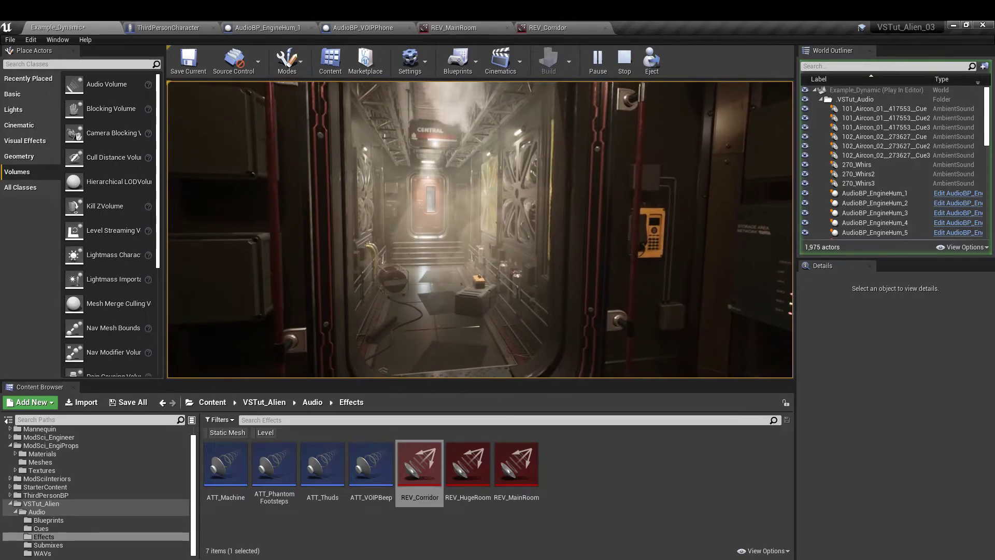
{"action": "key", "text": "w"}
{"action": "key", "text": "w"}
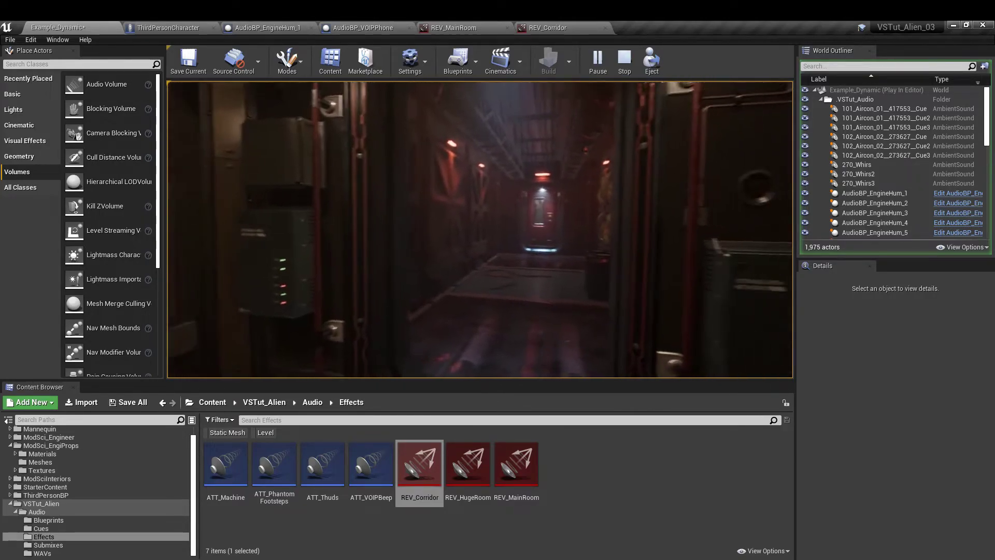
{"action": "key", "text": "w"}
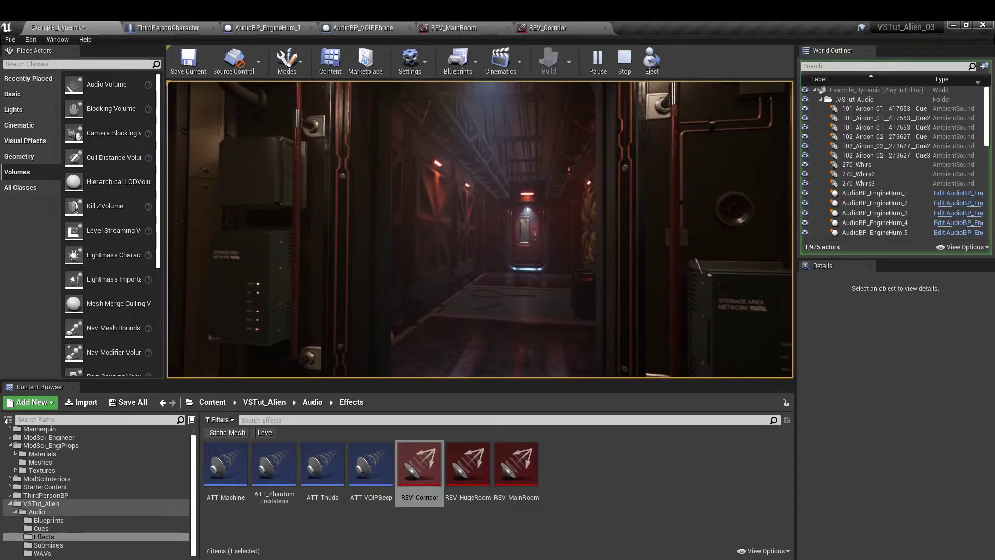
{"action": "key", "text": "w"}
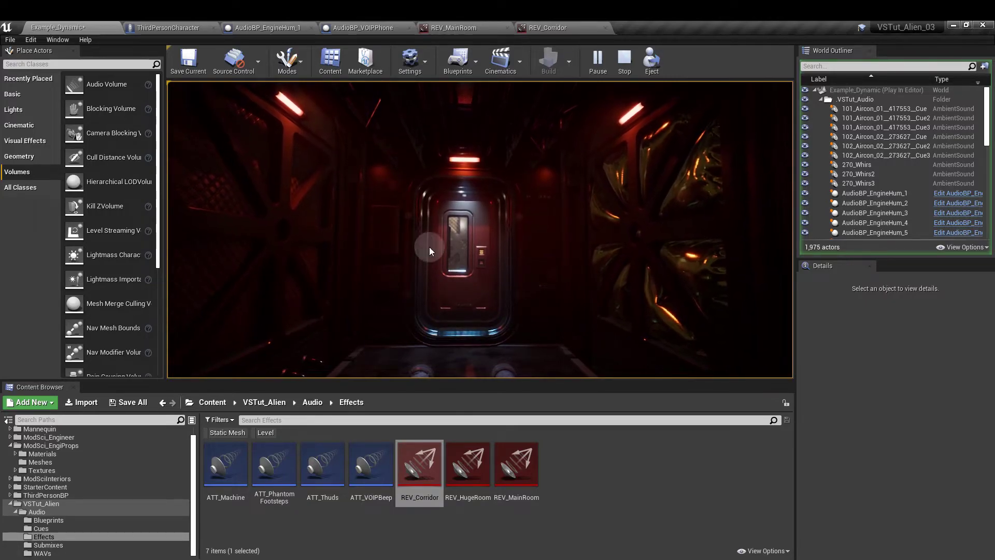
{"action": "key", "text": "Escape"}
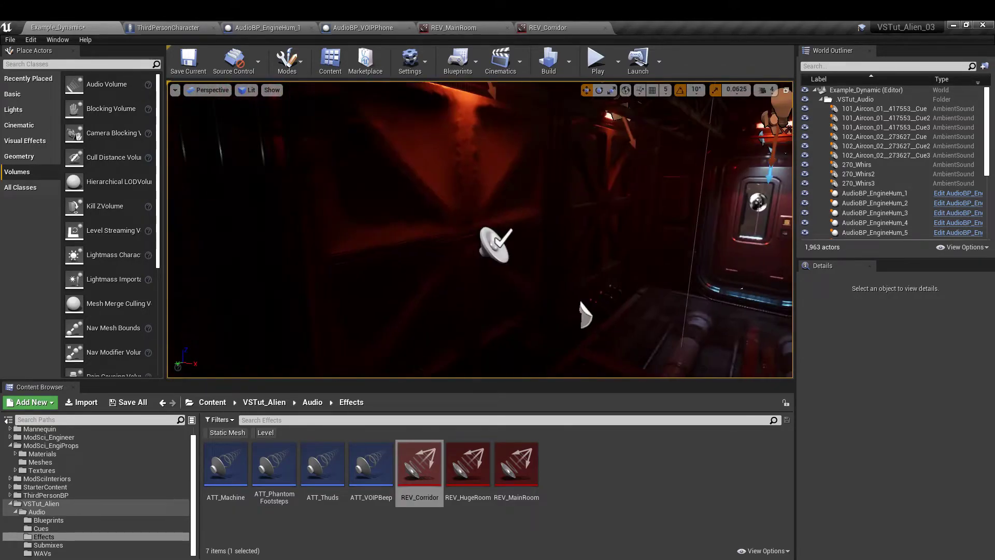
Find the 270_Whirs3 ambient sound's cue and open 270_Whirs for editing.
{"action": "left_click", "coordinate": [492, 245]}
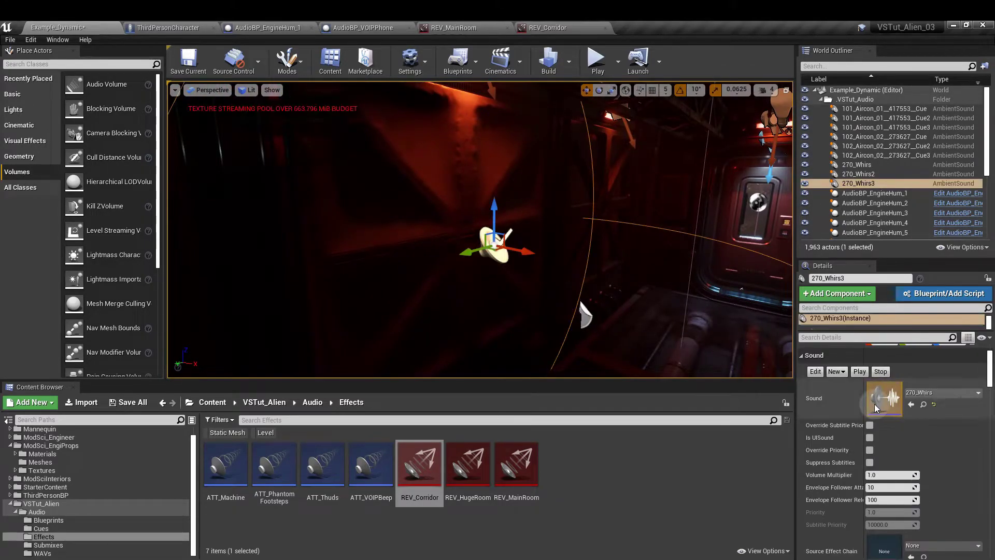
{"action": "left_click", "coordinate": [923, 405]}
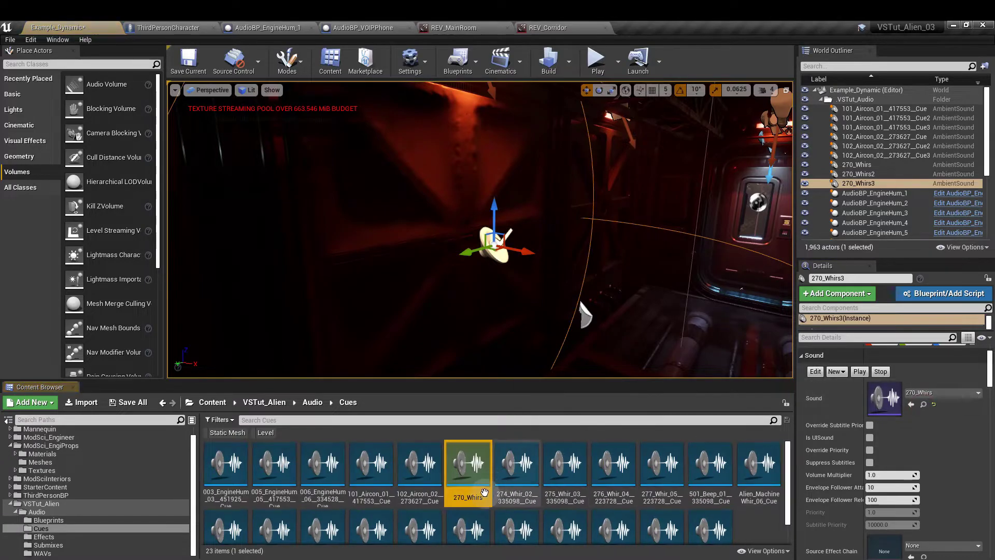
{"action": "double_click", "coordinate": [468, 464]}
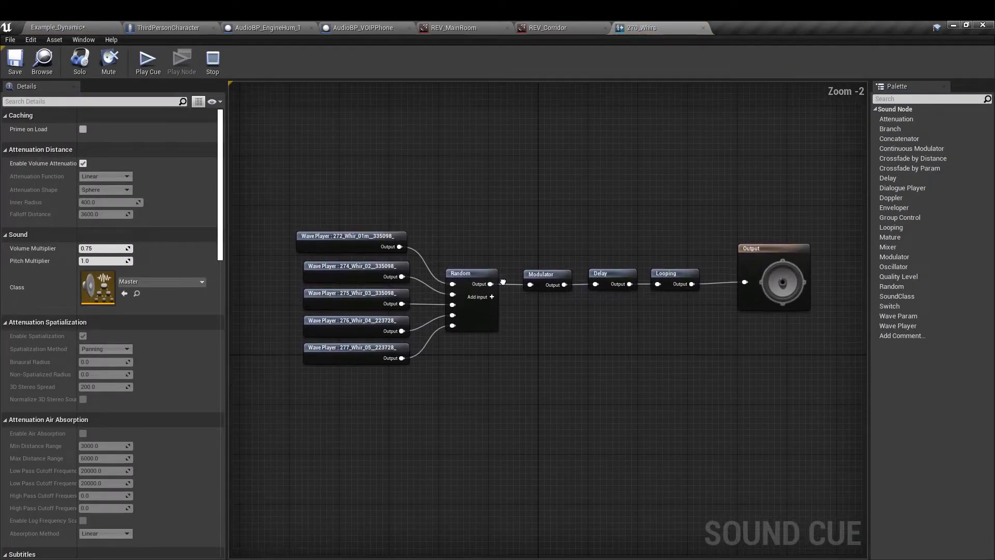
Inspect the cue's Modulator, Delay (1.0–4.0 s) and Looping nodes.
{"action": "left_click", "coordinate": [503, 225]}
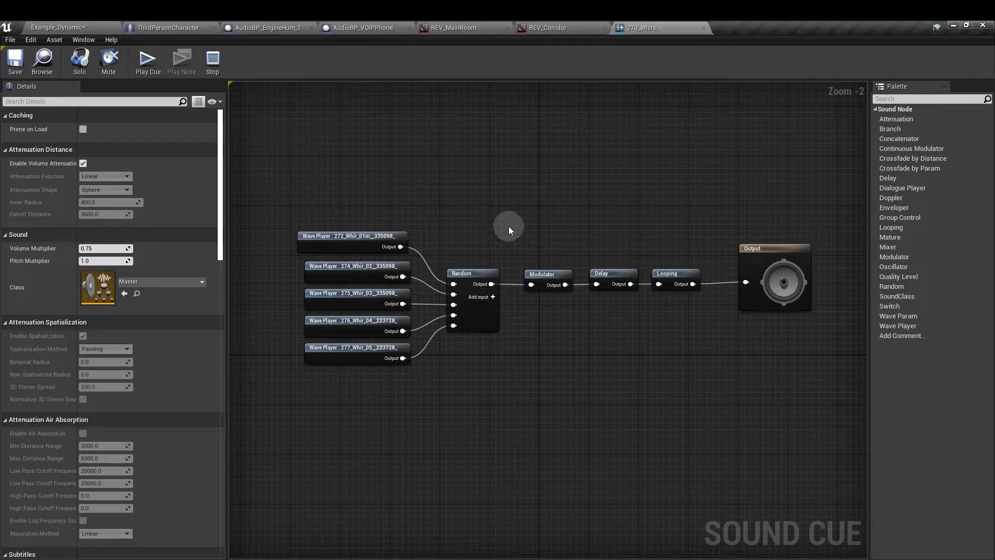
{"action": "left_click", "coordinate": [540, 282]}
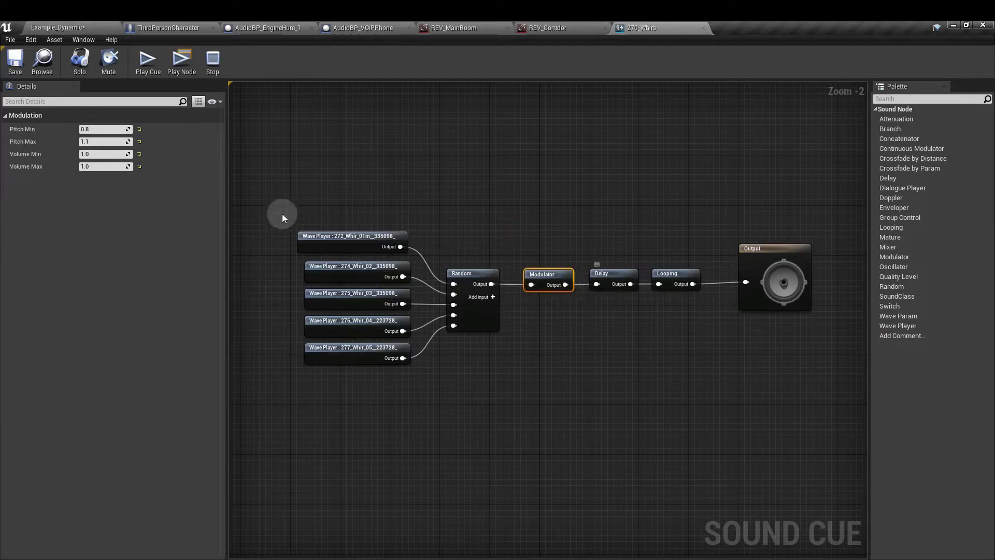
{"action": "left_click", "coordinate": [618, 273]}
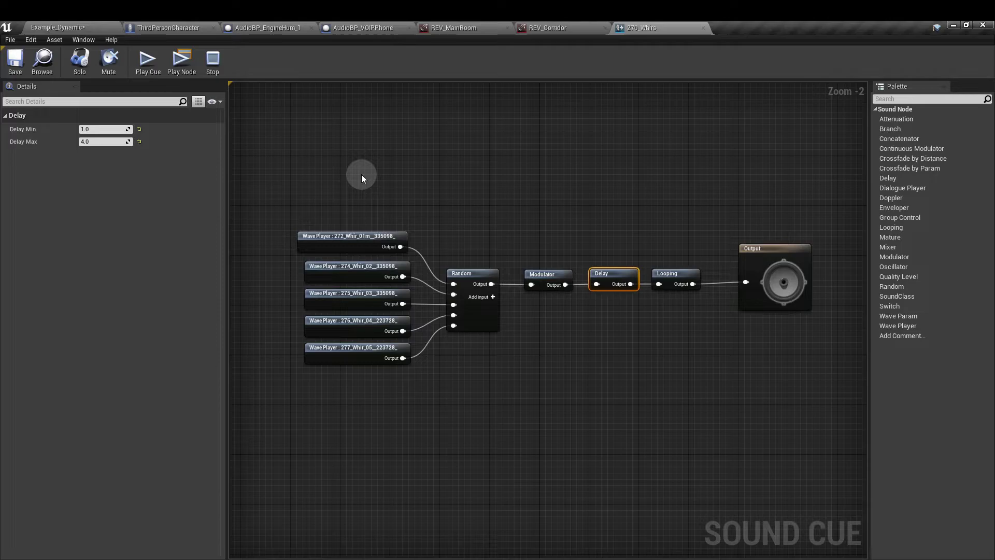
{"action": "left_click", "coordinate": [670, 273]}
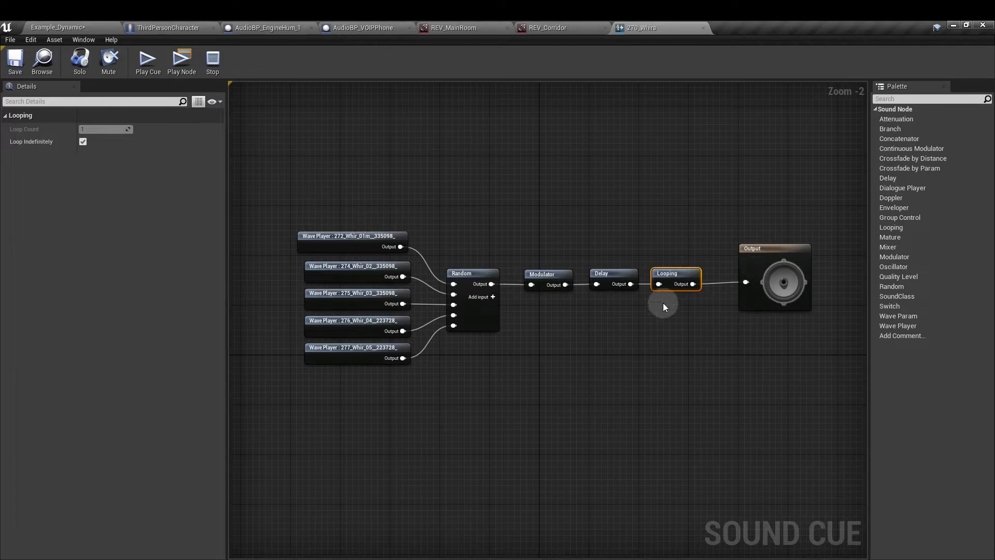
{"action": "left_click", "coordinate": [625, 273]}
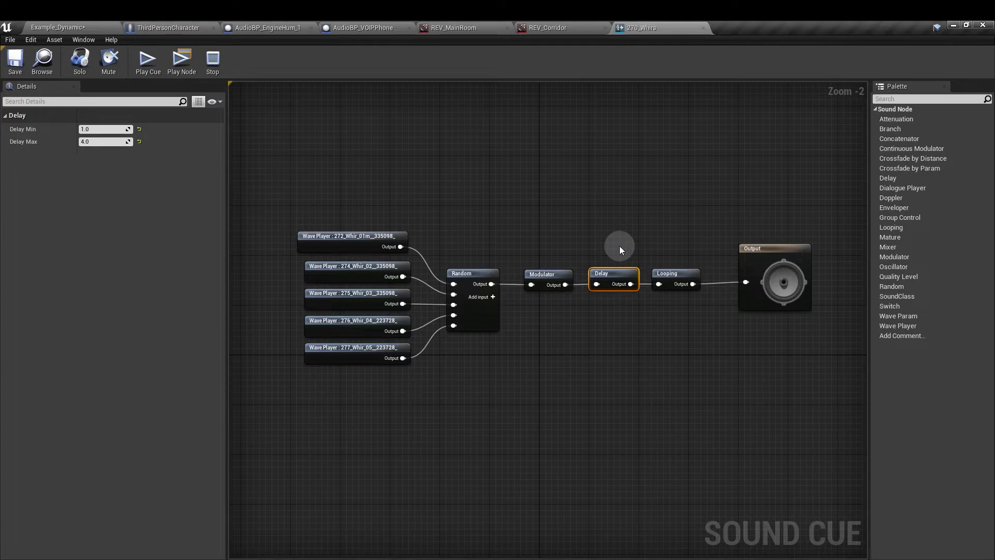
Review Door_A_BP's overlap logic, door cue variable and Timeline_0 node in the Event Graph.
{"action": "left_click", "coordinate": [94, 29]}
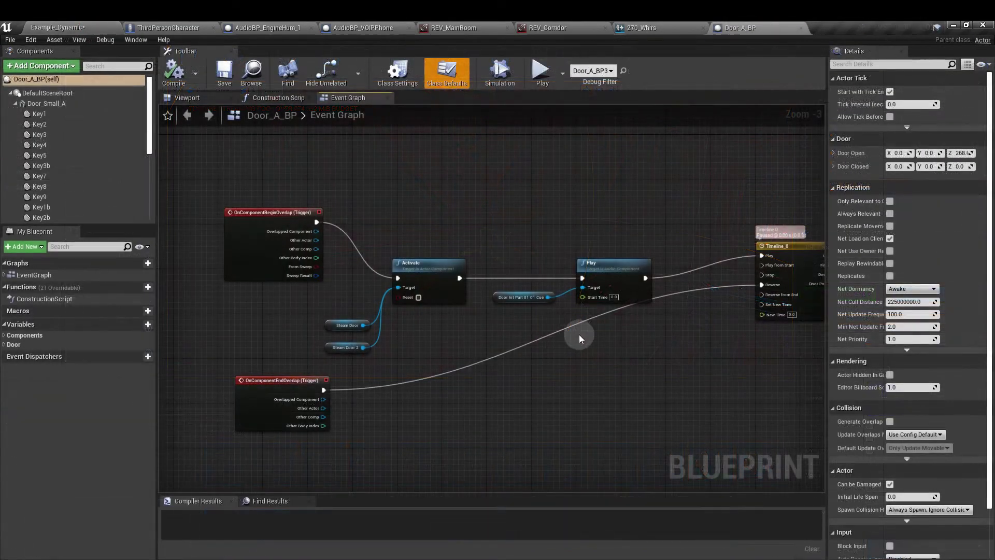
{"action": "right_click_drag", "start_coordinate": [594, 336], "coordinate": [573, 325]}
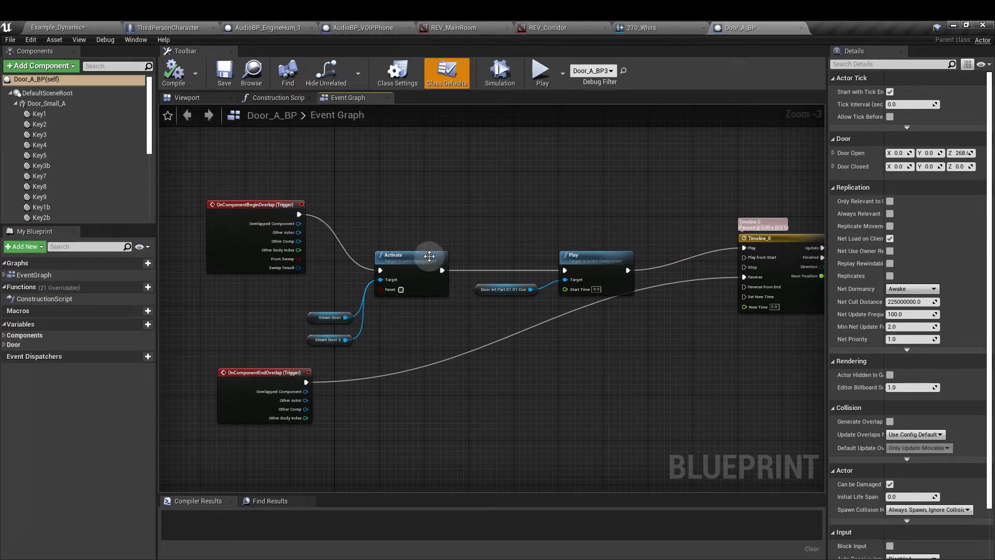
{"action": "left_click", "coordinate": [507, 289]}
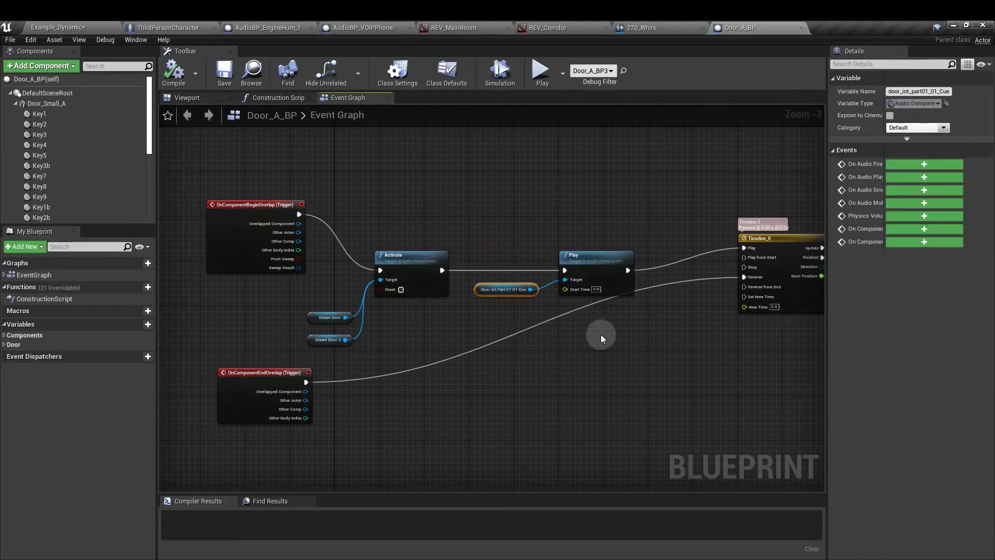
{"action": "right_click_drag", "start_coordinate": [733, 344], "coordinate": [335, 347]}
{"action": "left_click", "coordinate": [417, 295]}
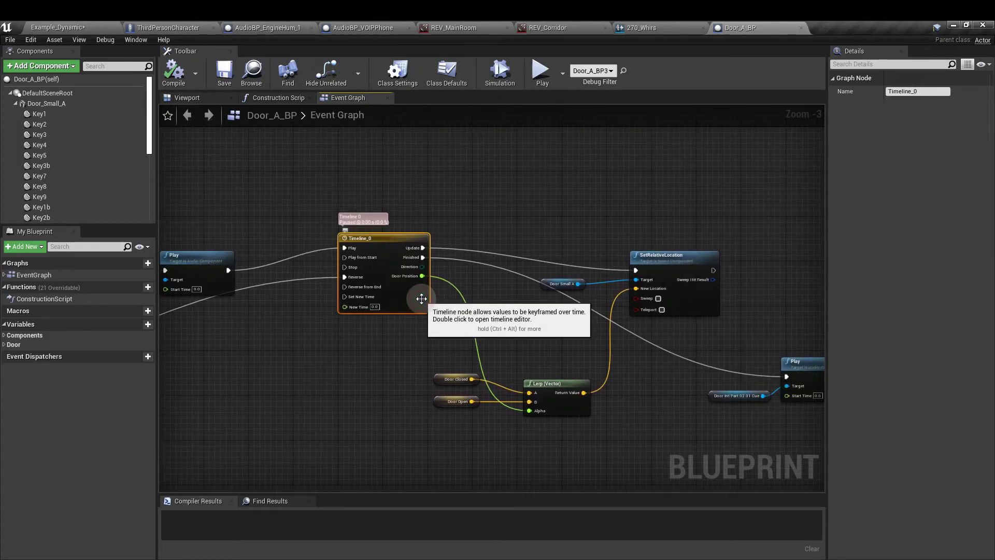
{"action": "right_click_drag", "start_coordinate": [518, 315], "coordinate": [373, 306]}
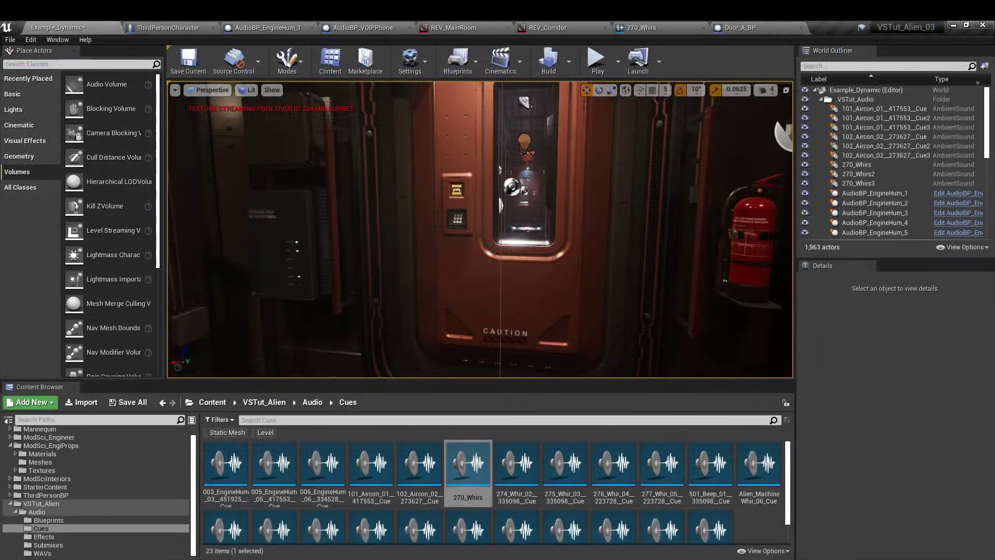
Browse to the Audio > Submixes folder to view the door, footstep and whir submixes.
{"action": "left_click", "coordinate": [49, 545]}
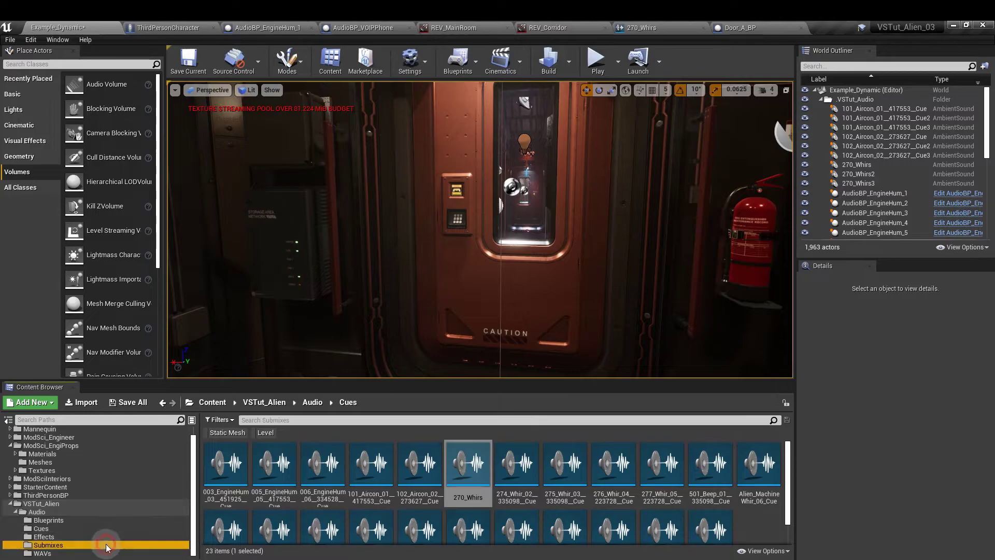